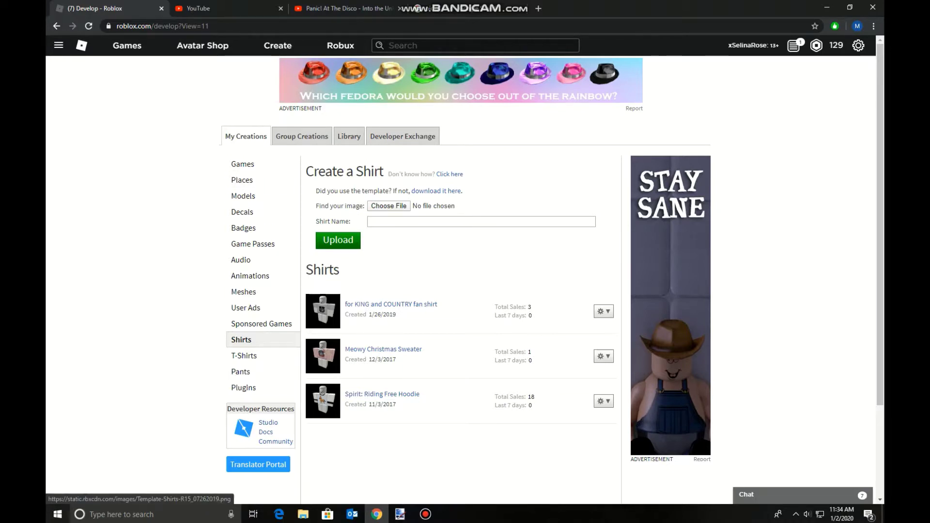
# Download the Roblox shirt template image, save it to Pictures as shirttemplate1, and close the template page
pyautogui.click(436, 191)
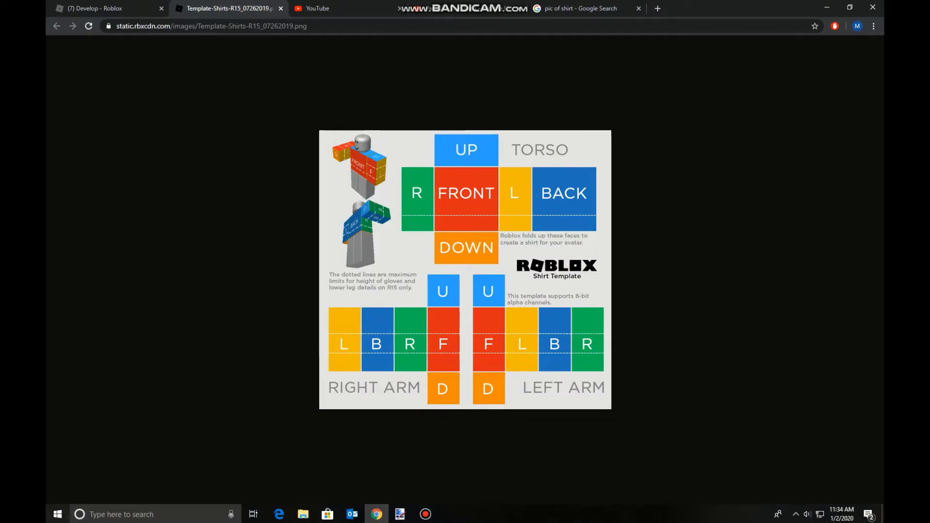
pyautogui.rightClick(428, 250)
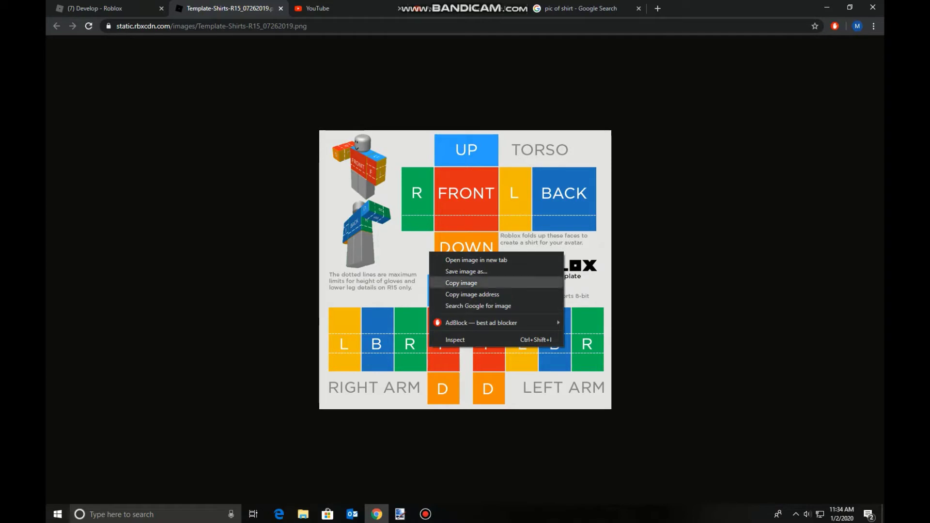
pyautogui.click(450, 270)
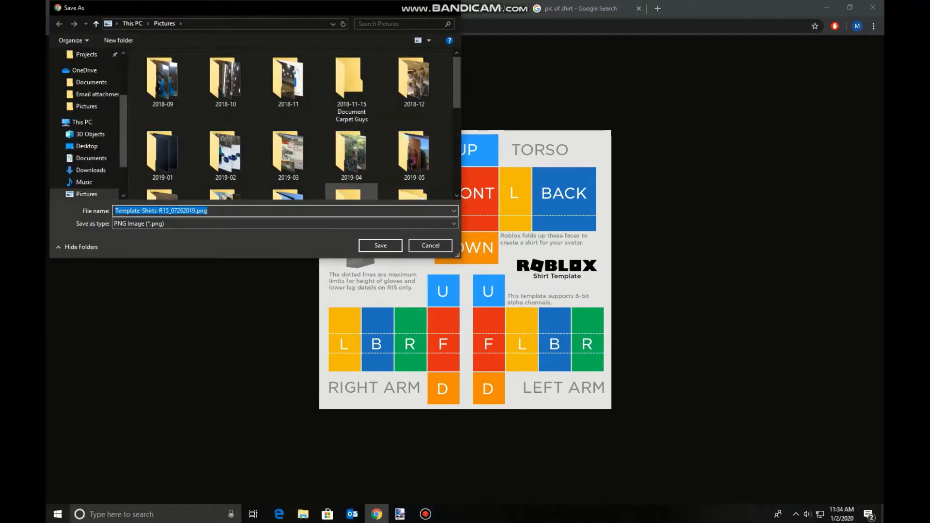
pyautogui.write('shirttemplate1')
pyautogui.click(381, 245)
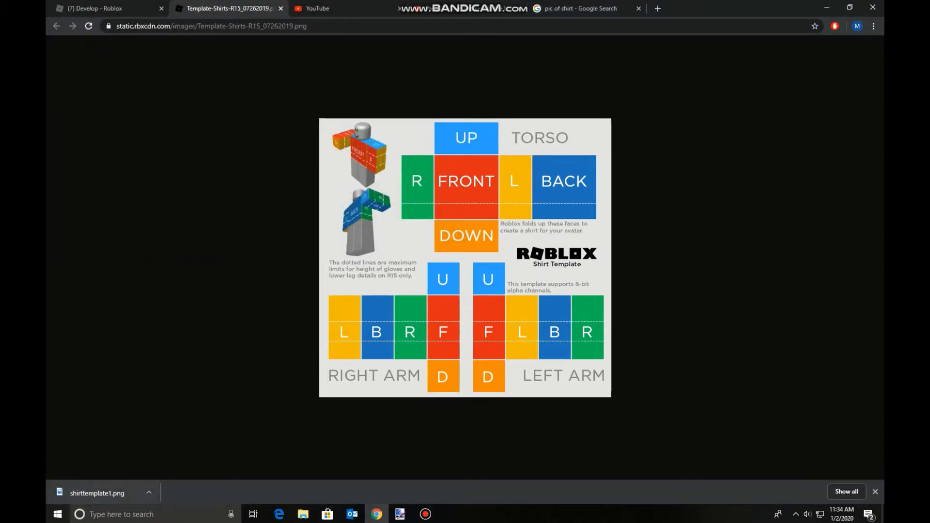
pyautogui.click(281, 8)
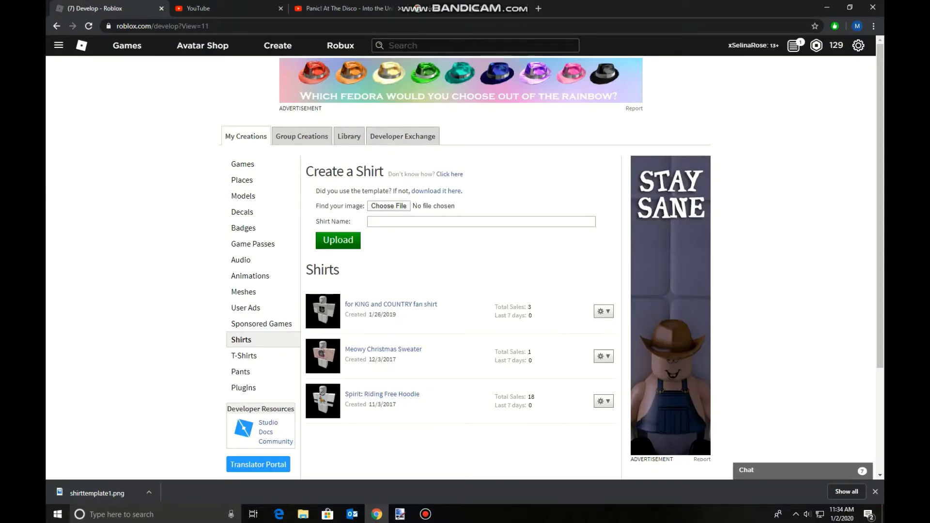
# Browse the Google image results for "pic of shirt" and preview the NASA Retro Vintage Space Shuttle shirt
pyautogui.click(436, 8)
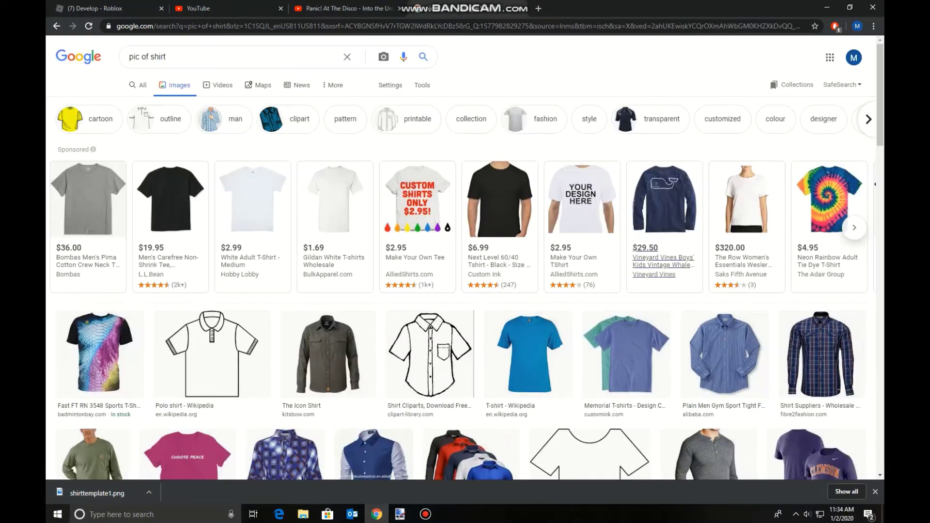
pyautogui.scroll(-2, 821, 251)
pyautogui.scroll(-1, 339, 315)
pyautogui.scroll(-10, 448, 290)
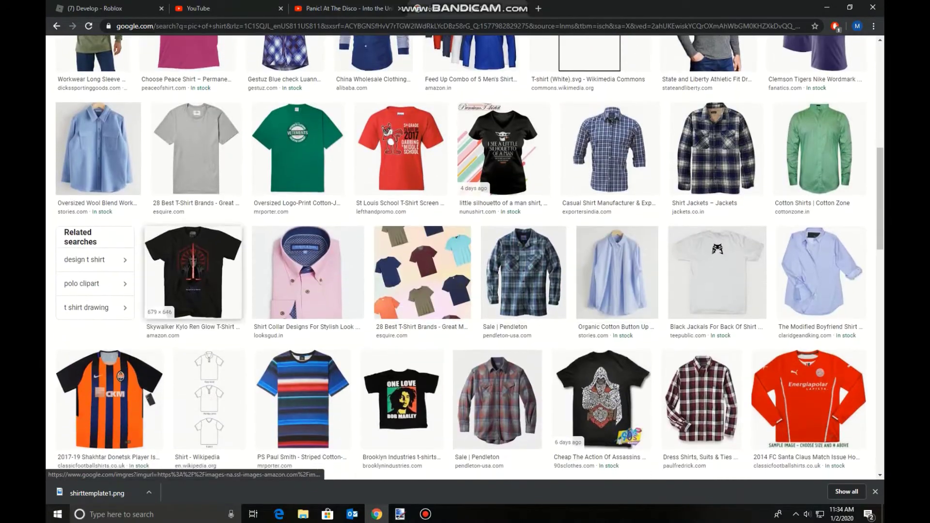
pyautogui.scroll(1, 447, 290)
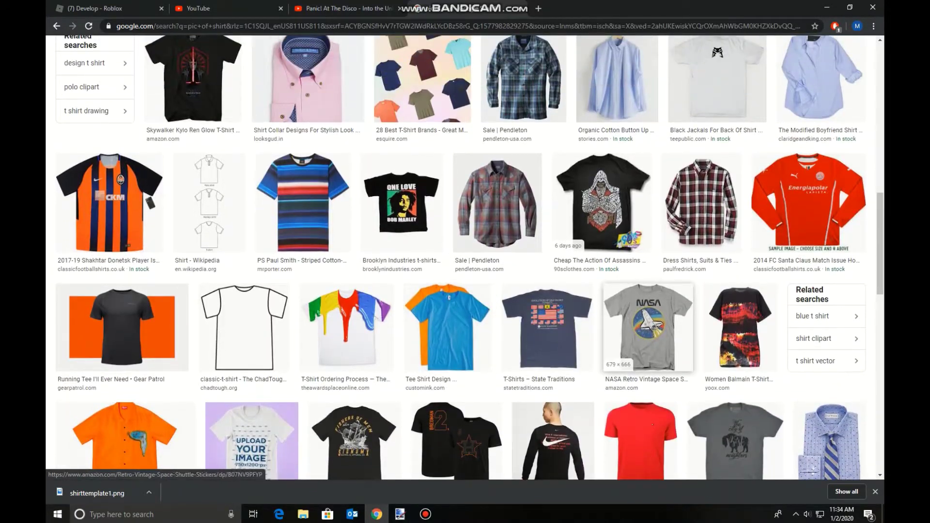
pyautogui.click(648, 329)
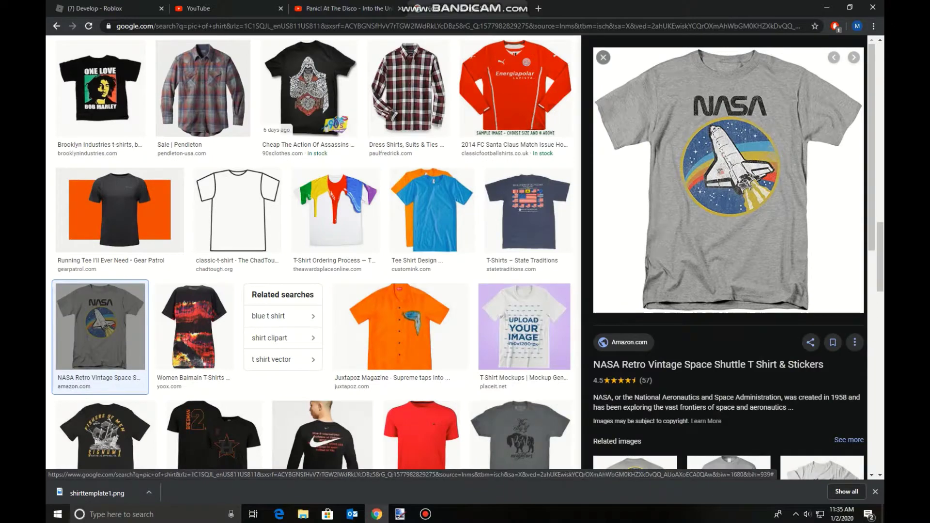
pyautogui.click(603, 57)
pyautogui.click(109, 9)
# Switch to paint.net and open shirttemplate1.png from the Pictures folder
pyautogui.moveTo(400, 514)
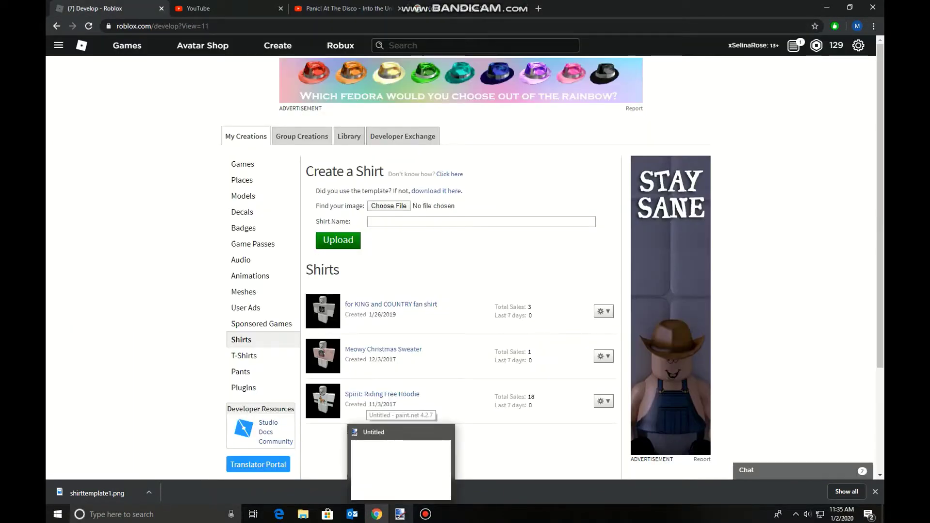
pyautogui.click(400, 465)
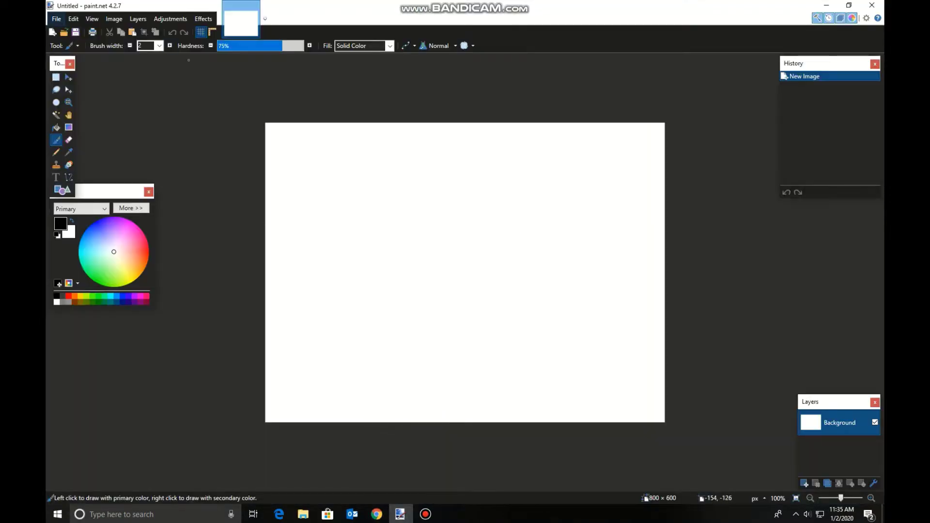
pyautogui.click(63, 33)
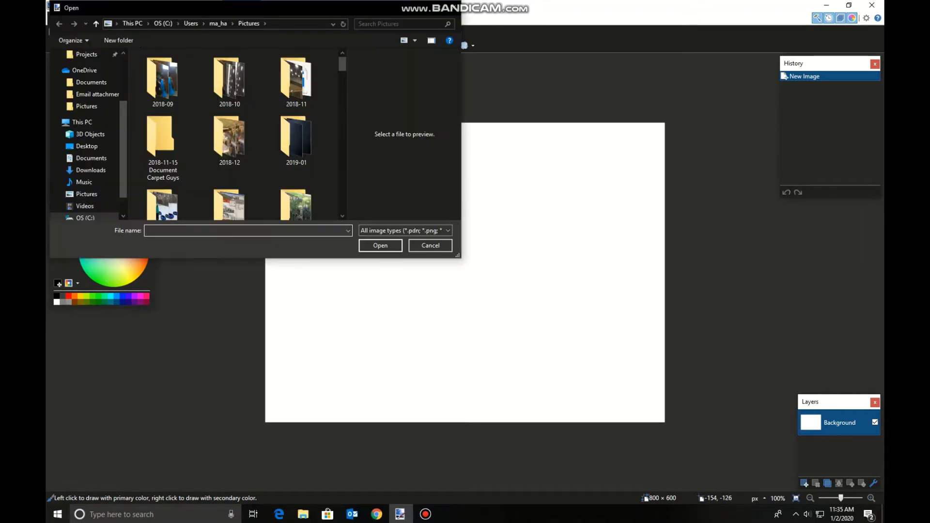
pyautogui.scroll(-10, 230, 193)
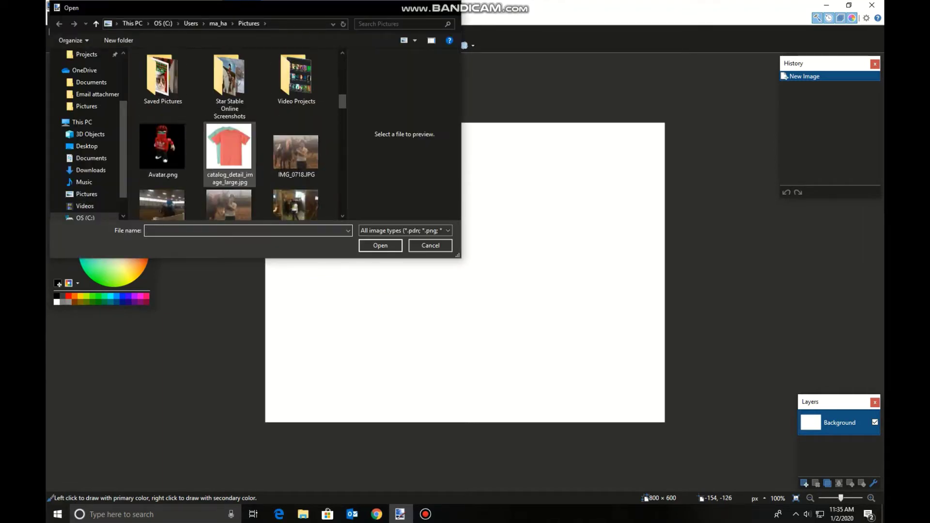
pyautogui.scroll(-3, 229, 194)
pyautogui.doubleClick(230, 194)
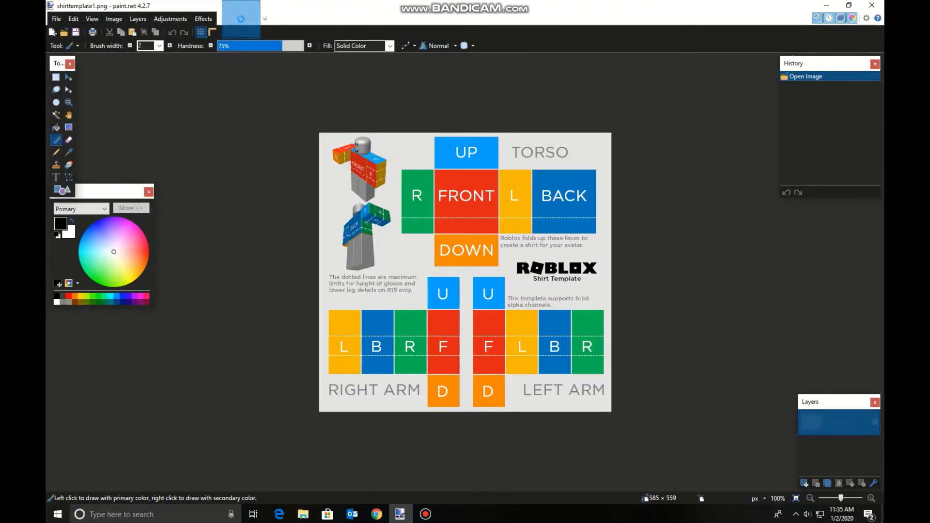
# Open the shirt photo catalog_detail_image_large.jpg from Pictures alongside the template
pyautogui.click(63, 33)
pyautogui.scroll(-6, 229, 154)
pyautogui.scroll(2, 229, 154)
pyautogui.doubleClick(229, 154)
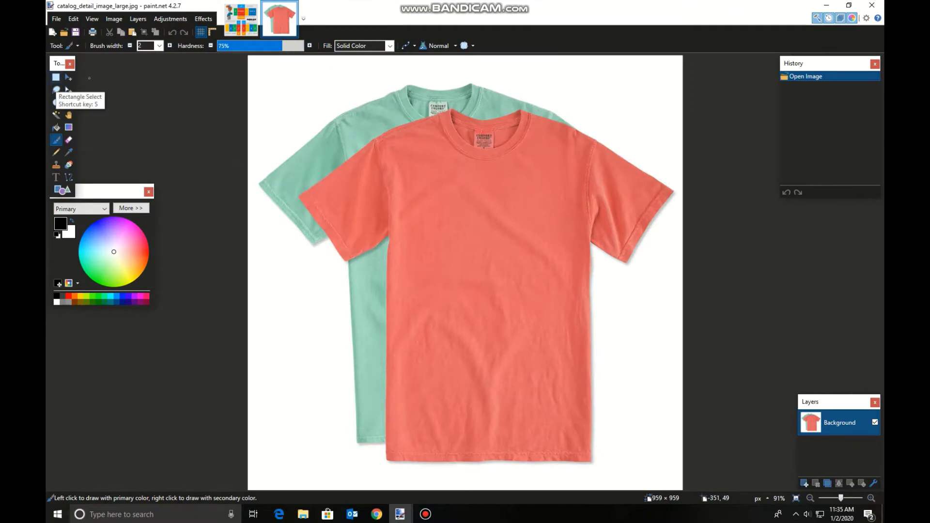
# Copy a rectangle of the coral shirt's fabric about 377 × 371 px into the template and scale it over the torso's FRONT panel
pyautogui.click(56, 77)
pyautogui.moveTo(404, 215); pyautogui.dragTo(577, 384)
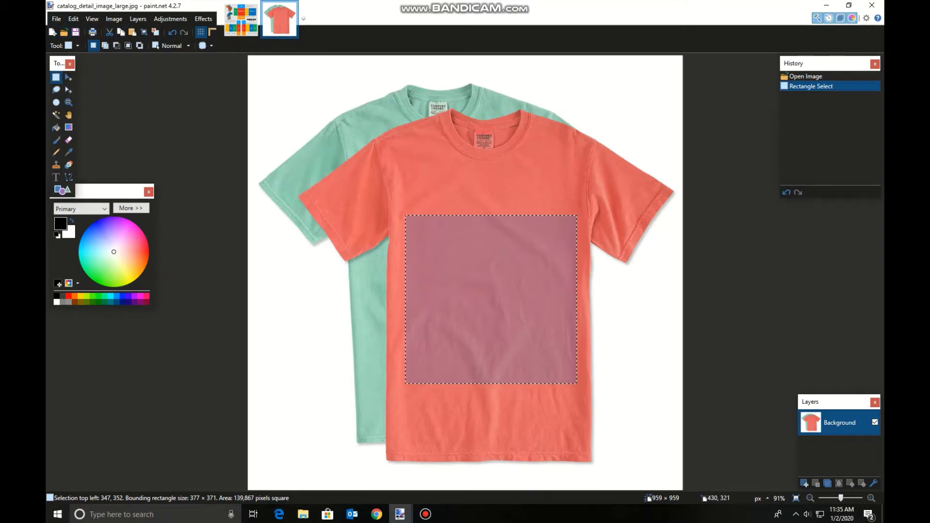
pyautogui.moveTo(399, 513)
pyautogui.click(346, 464)
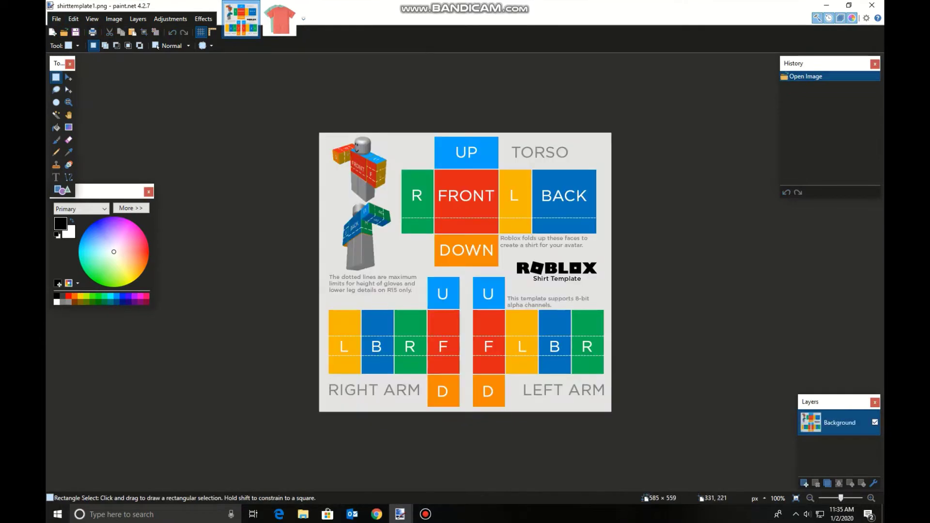
pyautogui.hotkey('ctrl', 'v')
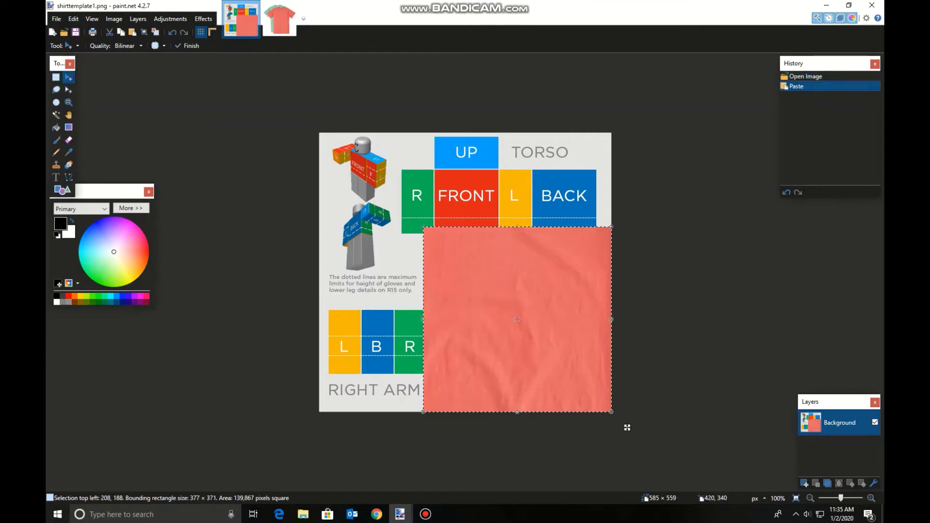
pyautogui.moveTo(624, 426); pyautogui.dragTo(581, 249)
# Copy the fitted fabric patch and place copies over the torso's L and BACK panels, narrowing the L copy to about 68 px
pyautogui.hotkey('ctrl', 'c')
pyautogui.hotkey('ctrl', 'v')
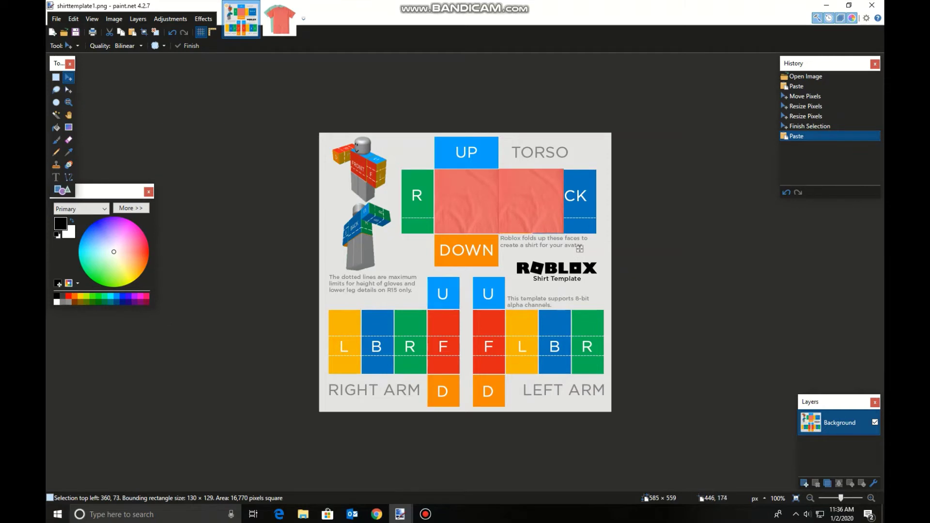
pyautogui.moveTo(562, 201); pyautogui.dragTo(532, 201)
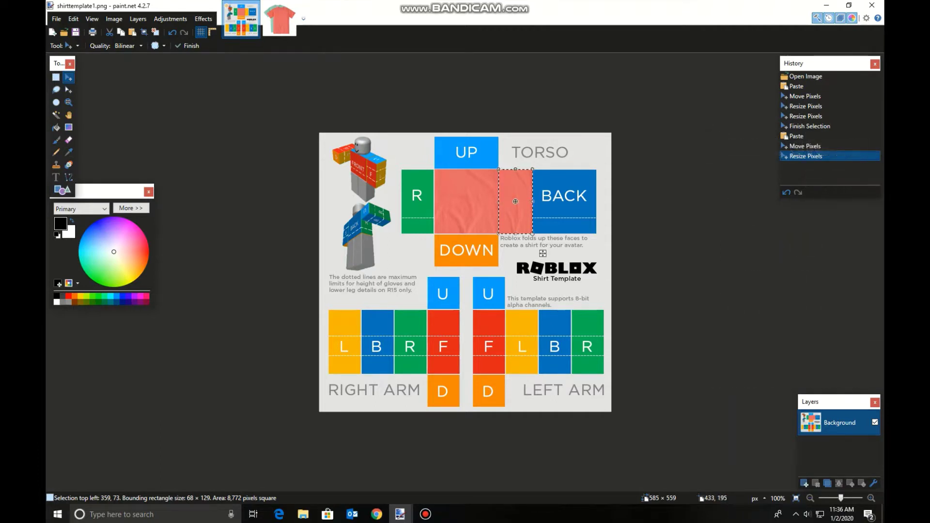
pyautogui.hotkey('ctrl', 'v')
pyautogui.moveTo(542, 253); pyautogui.dragTo(612, 249)
# Paste more fabric patches over the torso's R, DOWN and UP panels, resizing them to fit
pyautogui.hotkey('ctrl', 'v')
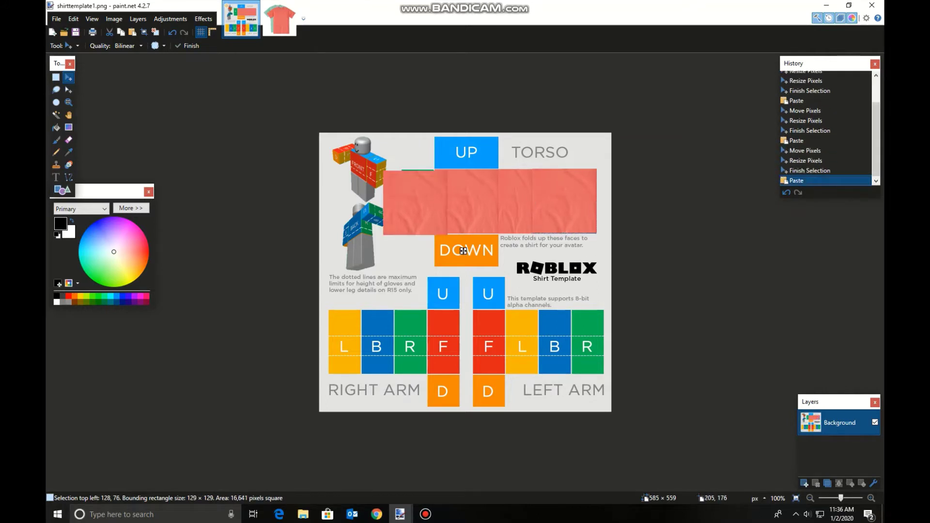
pyautogui.moveTo(464, 251); pyautogui.dragTo(459, 293)
pyautogui.hotkey('ctrl', 'v')
pyautogui.hotkey('ctrl', 'v')
# Cover both arms' U panels with smaller fabric patches and place one about 64 × 54 px on the upper left-arm F panel
pyautogui.hotkey('ctrl', 'c')
pyautogui.hotkey('ctrl', 'v')
pyautogui.moveTo(475, 326); pyautogui.dragTo(520, 360)
pyautogui.hotkey('ctrl', 'v')
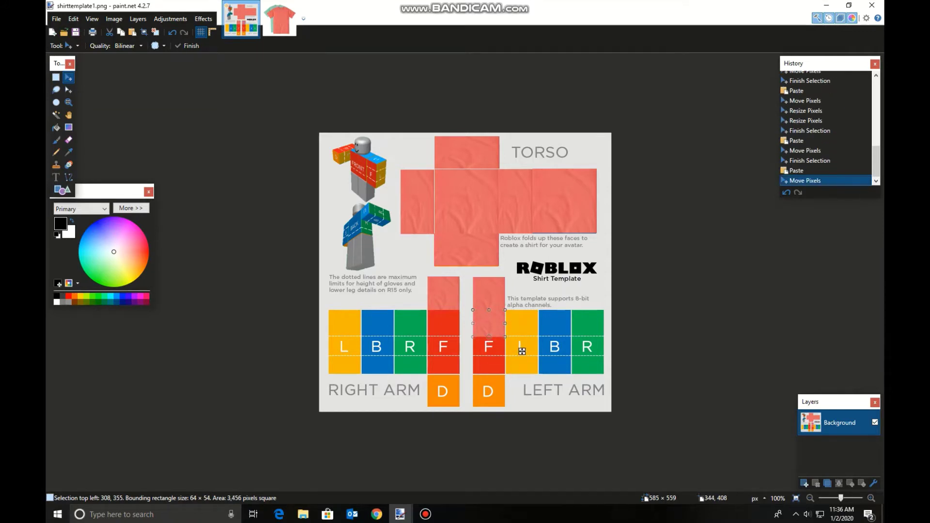
# Paste the sleeve patch over the upper part of the remaining L, B, R and F panels on both arms
pyautogui.hotkey('ctrl', 'v')
pyautogui.moveTo(522, 351); pyautogui.dragTo(554, 351)
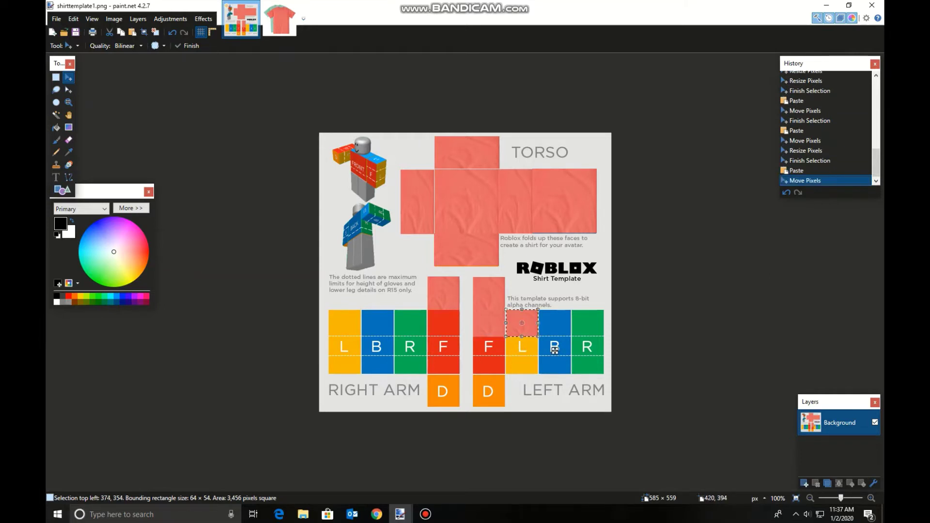
pyautogui.hotkey('ctrl', 'v')
pyautogui.moveTo(555, 349); pyautogui.dragTo(377, 355)
pyautogui.hotkey('ctrl', 'v')
pyautogui.hotkey('ctrl', 'v')
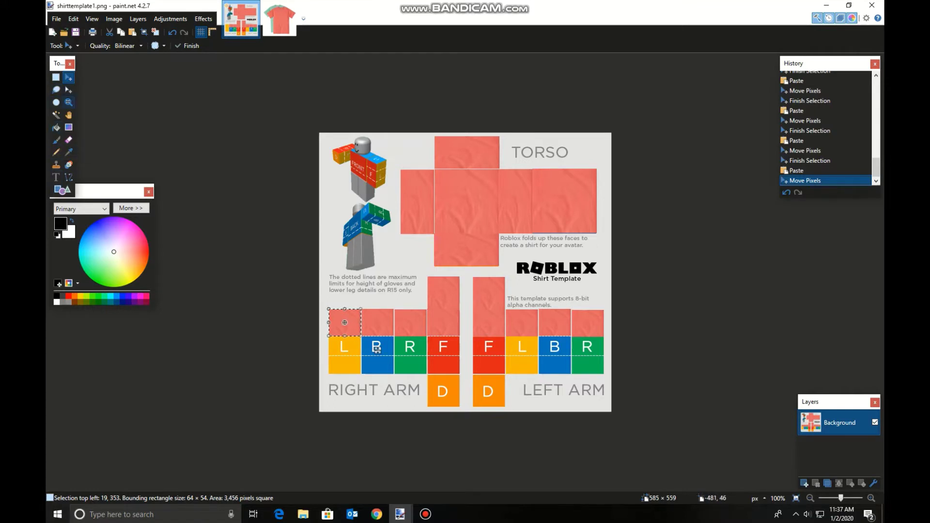
# Set the eraser's brush width to 70 and deselect the last pasted sleeve patch
pyautogui.press('e')
pyautogui.click(159, 46)
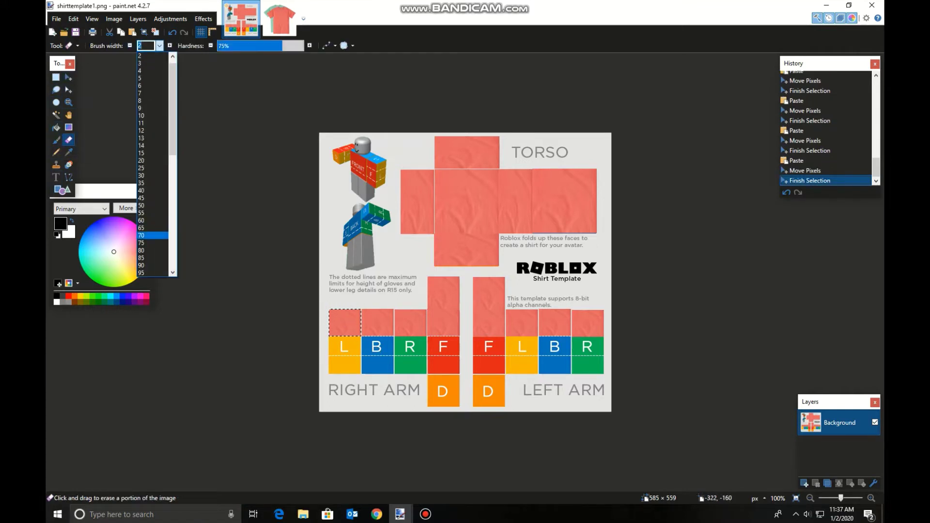
pyautogui.click(150, 235)
pyautogui.click(55, 78)
pyautogui.click(402, 330)
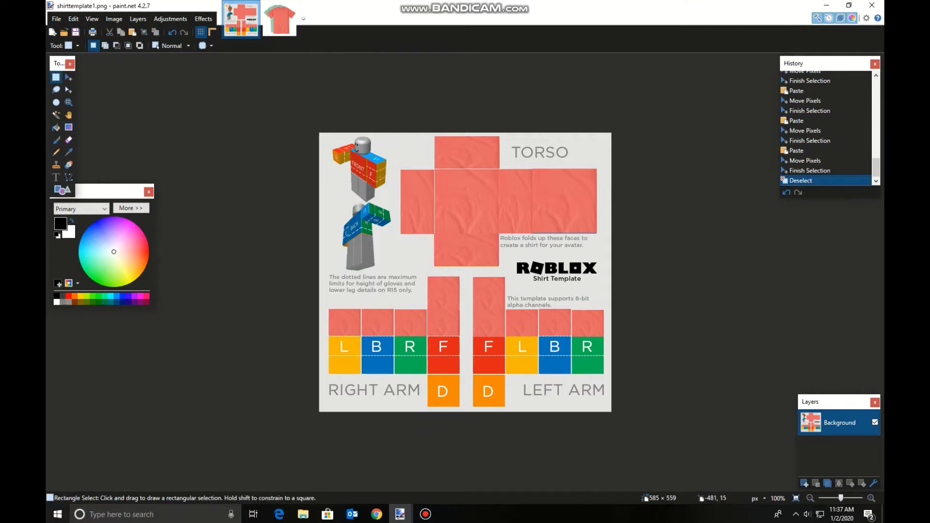
# Erase the colored arm panels below the sleeve patches on both arms, including the leftover strips along the patches' lower edges
pyautogui.click(69, 140)
pyautogui.moveTo(334, 362)
pyautogui.mouseDown()
pyautogui.moveTo(435, 361)
pyautogui.moveTo(448, 392)
pyautogui.moveTo(437, 397)
pyautogui.moveTo(506, 404)
pyautogui.moveTo(489, 394)
pyautogui.moveTo(493, 356)
pyautogui.moveTo(593, 362)
pyautogui.moveTo(598, 342)
pyautogui.moveTo(616, 337)
pyautogui.moveTo(180, 341)
pyautogui.mouseUp()
pyautogui.scroll(1, 593, 362)
pyautogui.scroll(3, 593, 362)
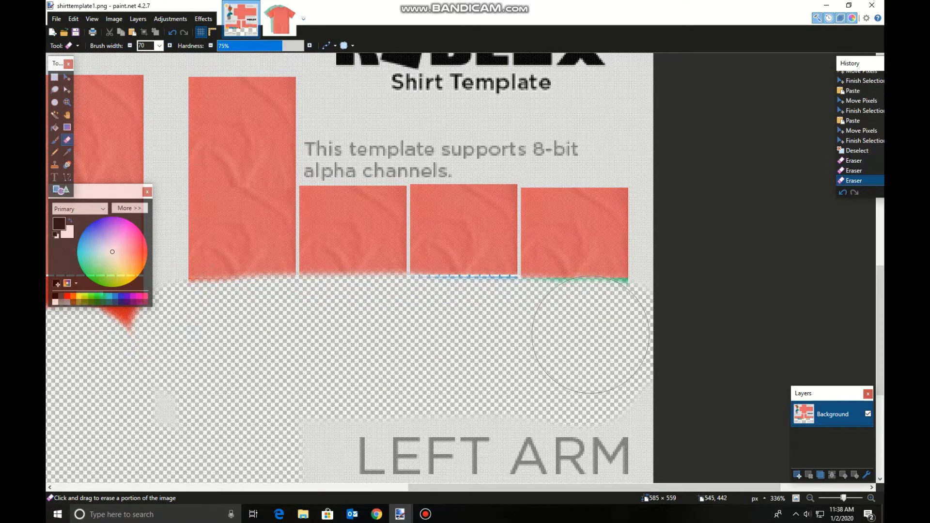
pyautogui.moveTo(590, 335)
pyautogui.mouseDown()
pyautogui.moveTo(426, 332)
pyautogui.moveTo(416, 339)
pyautogui.mouseUp()
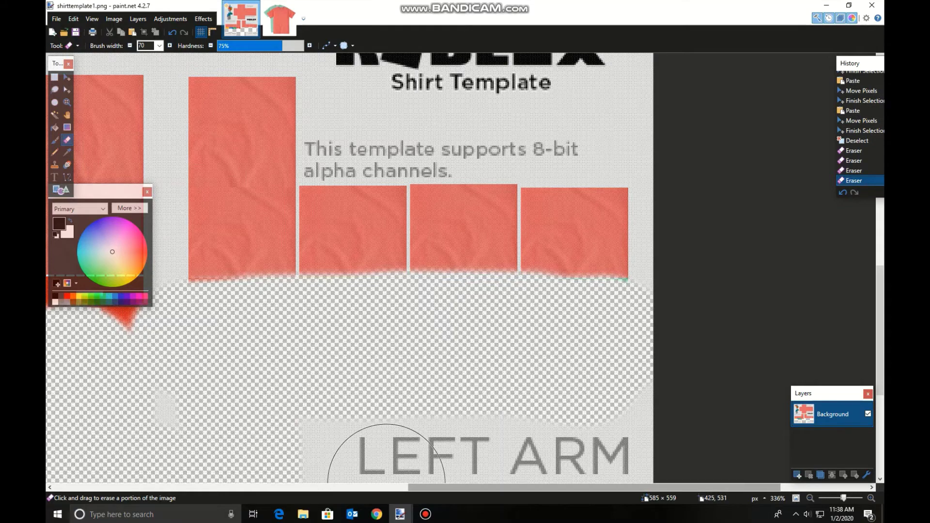
pyautogui.moveTo(426, 488); pyautogui.dragTo(237, 487)
pyautogui.moveTo(542, 367)
pyautogui.mouseDown()
pyautogui.moveTo(534, 338)
pyautogui.moveTo(549, 332)
pyautogui.moveTo(189, 335)
pyautogui.mouseUp()
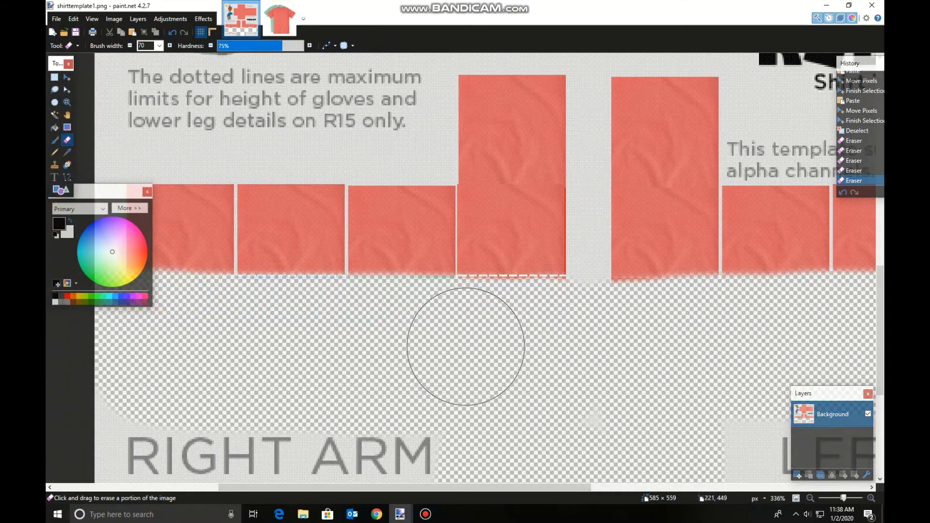
# Erase a round neck opening across the border of the torso's UP and FRONT panels with a brush width of 55
pyautogui.keyDown('ctrl'); pyautogui.scroll(-5, 545, 337); pyautogui.keyUp('ctrl')
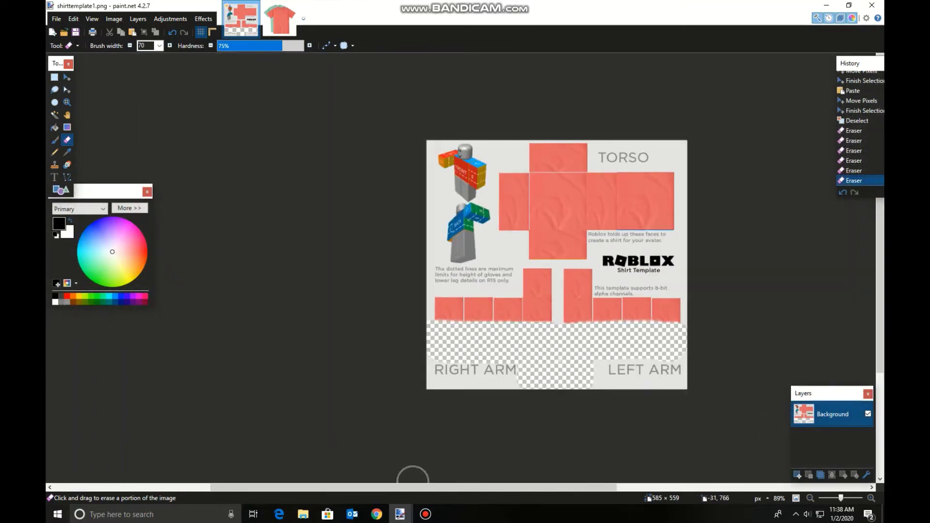
pyautogui.keyDown('ctrl'); pyautogui.scroll(4, 600, 339); pyautogui.keyUp('ctrl')
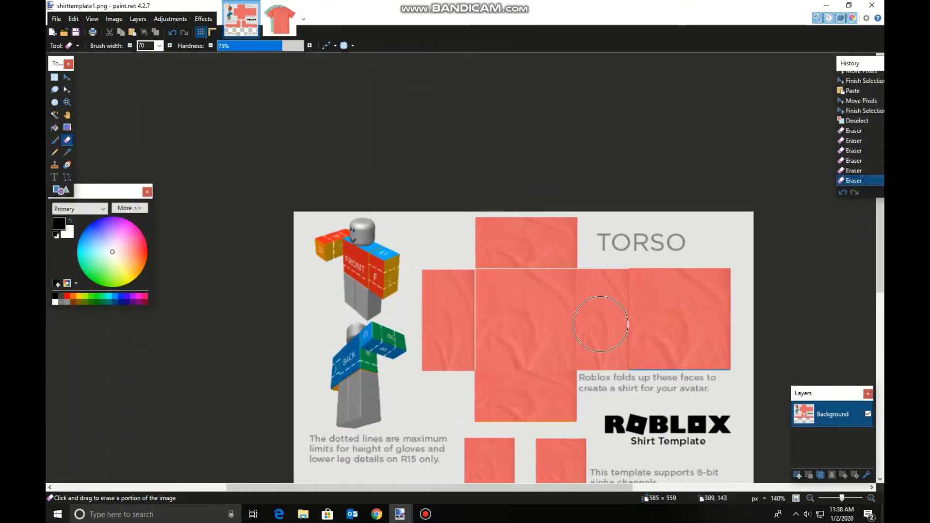
pyautogui.click(159, 46)
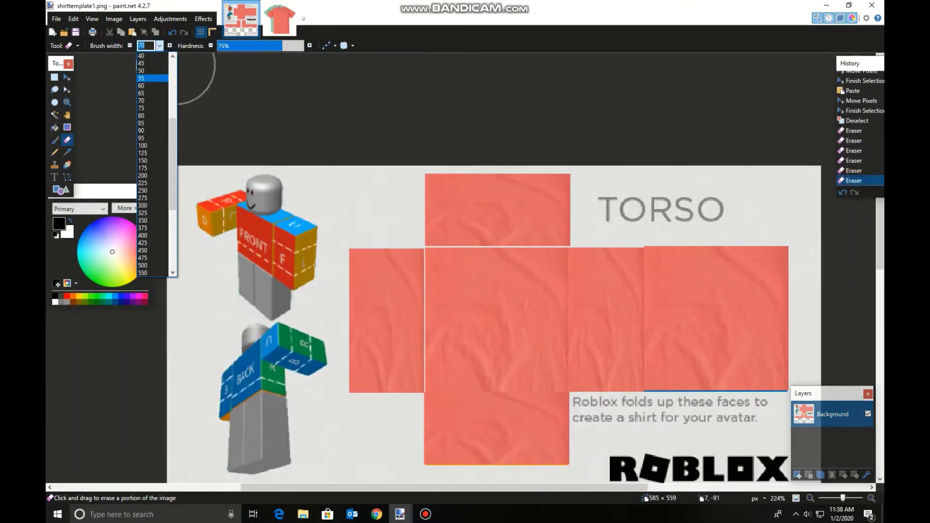
pyautogui.click(145, 79)
pyautogui.click(495, 234)
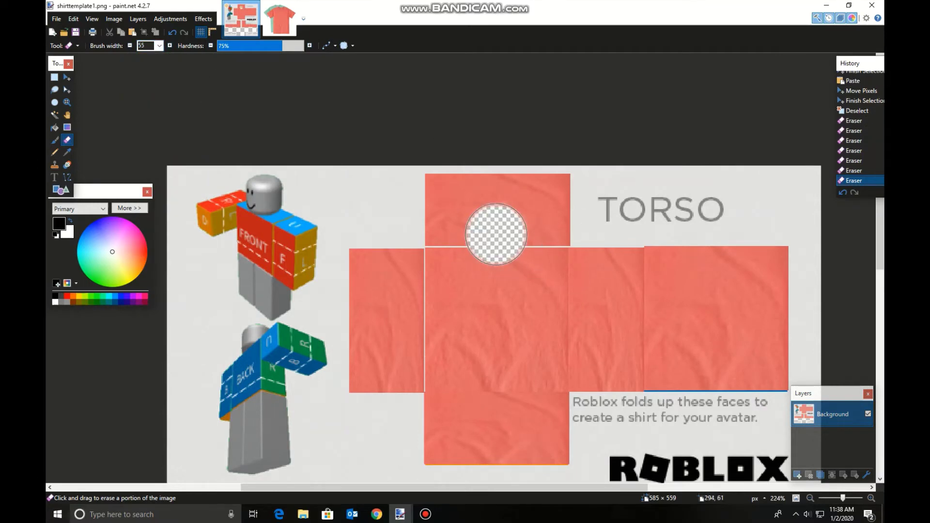
pyautogui.moveTo(484, 236)
pyautogui.mouseDown()
pyautogui.moveTo(503, 224)
pyautogui.moveTo(502, 235)
pyautogui.mouseUp()
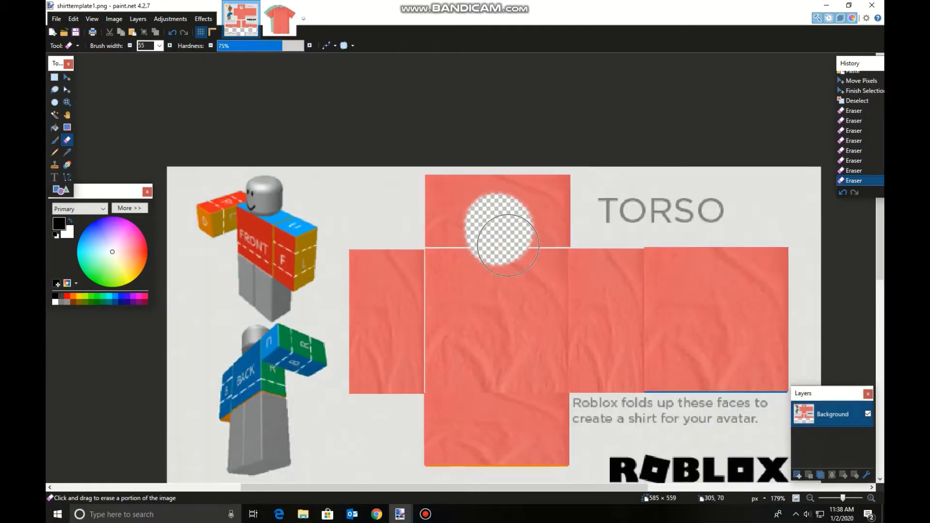
# Set the brush width to 5 and the primary color to white, and undo the stray eraser stroke at the neck opening
pyautogui.scroll(-1, 508, 244)
pyautogui.scroll(2, 508, 244)
pyautogui.scroll(4, 508, 245)
pyautogui.click(159, 46)
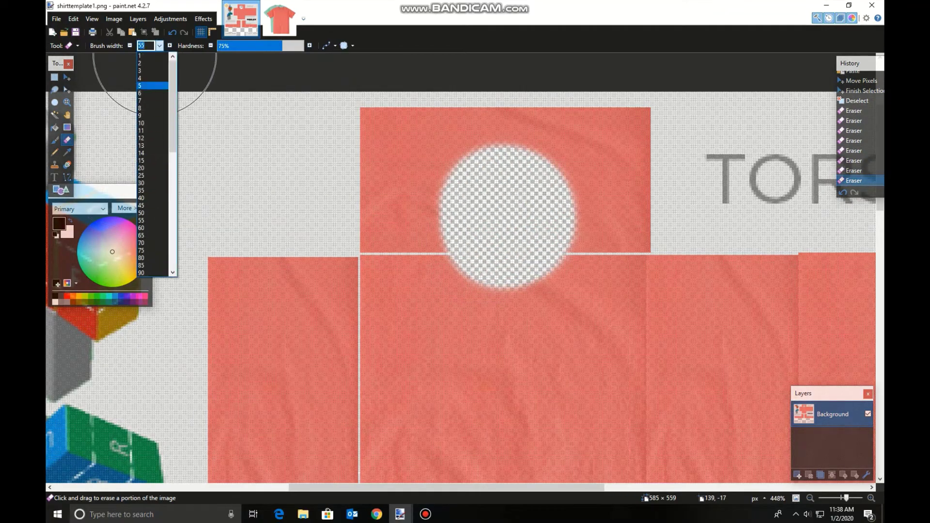
pyautogui.click(141, 85)
pyautogui.scroll(4, 501, 215)
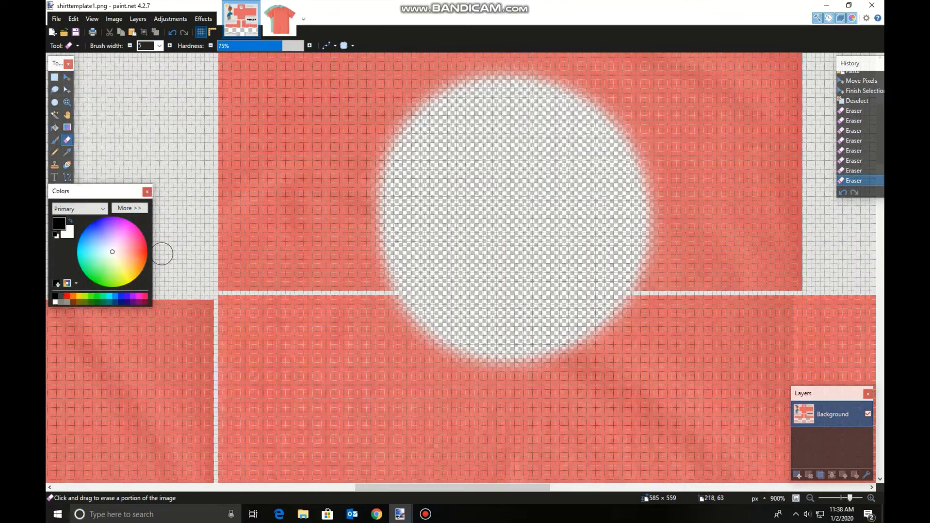
pyautogui.click(112, 252)
pyautogui.moveTo(388, 265); pyautogui.dragTo(396, 295)
pyautogui.click(172, 32)
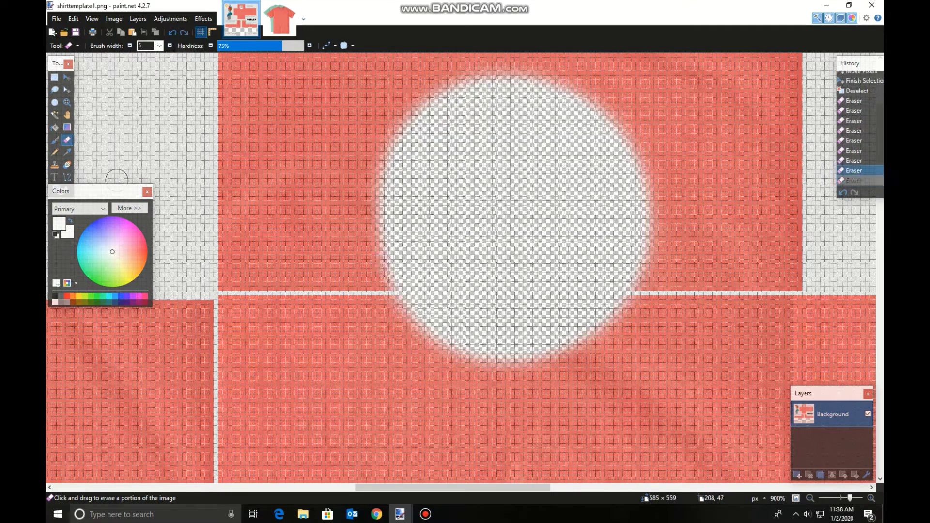
# Paint a white collar ring around the whole edge of the neck opening with the Paintbrush
pyautogui.click(55, 140)
pyautogui.moveTo(387, 259)
pyautogui.mouseDown()
pyautogui.moveTo(386, 285)
pyautogui.moveTo(410, 324)
pyautogui.moveTo(482, 366)
pyautogui.moveTo(511, 368)
pyautogui.moveTo(572, 353)
pyautogui.moveTo(661, 264)
pyautogui.mouseUp()
pyautogui.scroll(3, 664, 275)
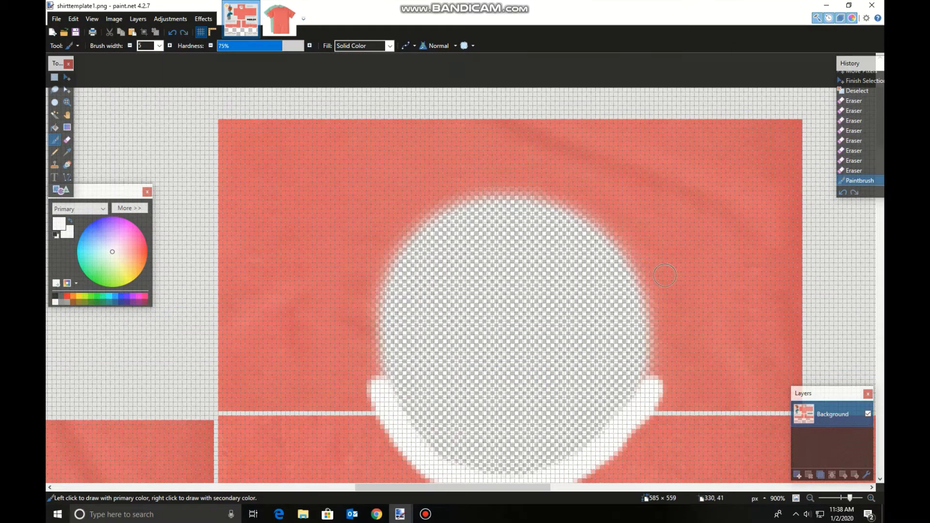
pyautogui.moveTo(659, 384)
pyautogui.mouseDown()
pyautogui.moveTo(661, 343)
pyautogui.moveTo(639, 281)
pyautogui.moveTo(587, 225)
pyautogui.moveTo(500, 207)
pyautogui.moveTo(436, 227)
pyautogui.moveTo(407, 254)
pyautogui.moveTo(368, 330)
pyautogui.moveTo(379, 386)
pyautogui.mouseUp()
# Draw straight white trim lines, about 264 pixels long, along the lower edges of the sleeve patches on both arms
pyautogui.scroll(-5, 379, 386)
pyautogui.scroll(-3, 610, 359)
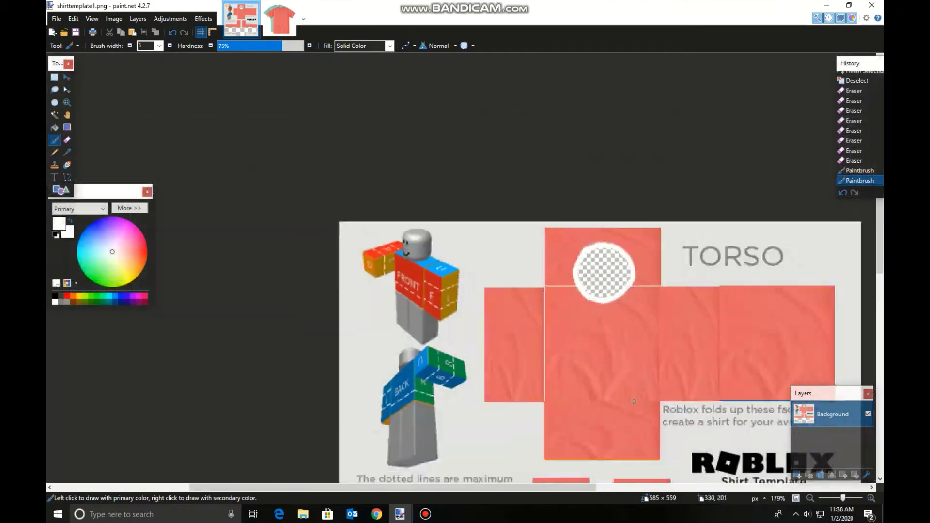
pyautogui.scroll(-2, 712, 314)
pyautogui.scroll(2, 765, 300)
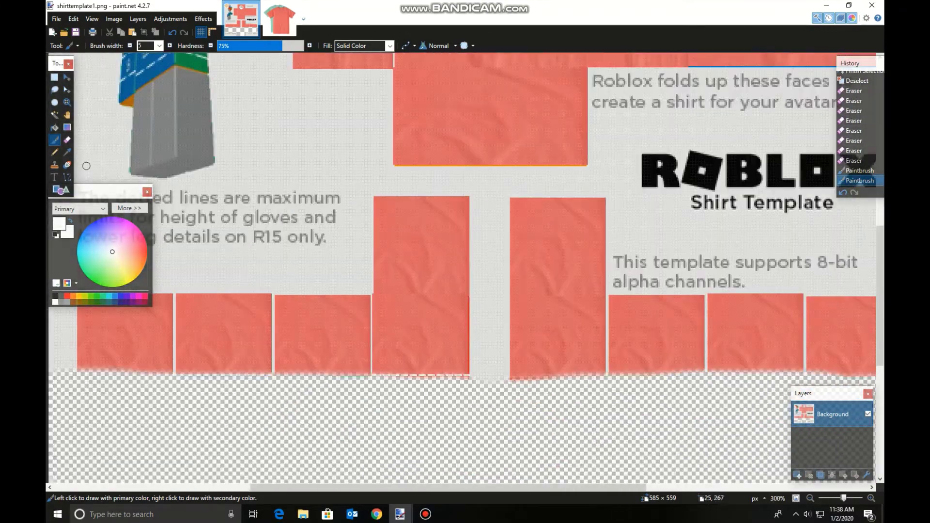
pyautogui.click(67, 177)
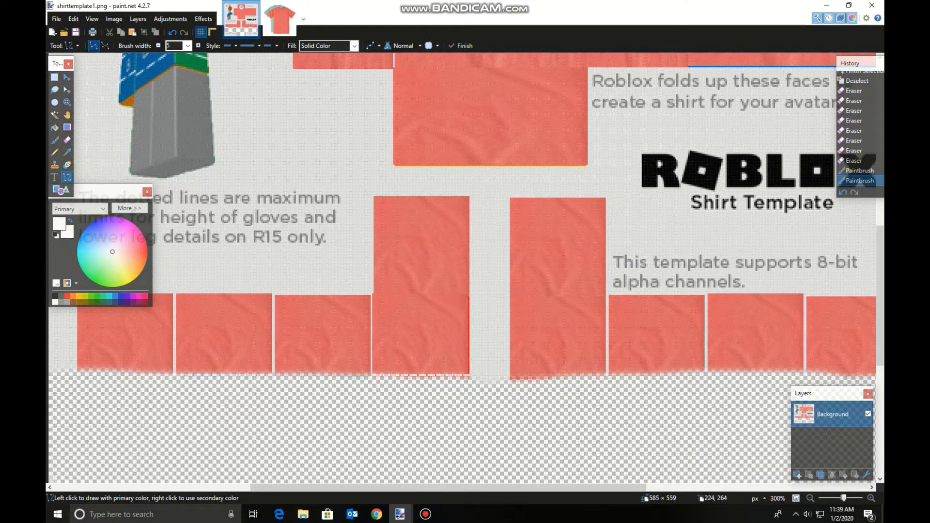
pyautogui.moveTo(508, 376)
pyautogui.mouseDown()
pyautogui.moveTo(683, 374)
pyautogui.moveTo(789, 339)
pyautogui.moveTo(814, 370)
pyautogui.moveTo(871, 377)
pyautogui.mouseUp()
pyautogui.keyDown('ctrl'); pyautogui.scroll(-1, 815, 370); pyautogui.keyUp('ctrl')
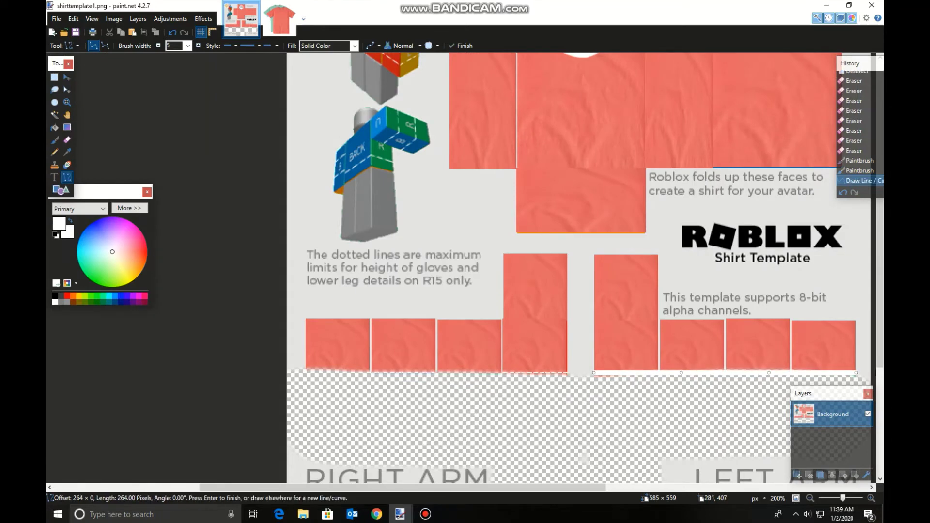
pyautogui.moveTo(558, 370); pyautogui.dragTo(307, 371)
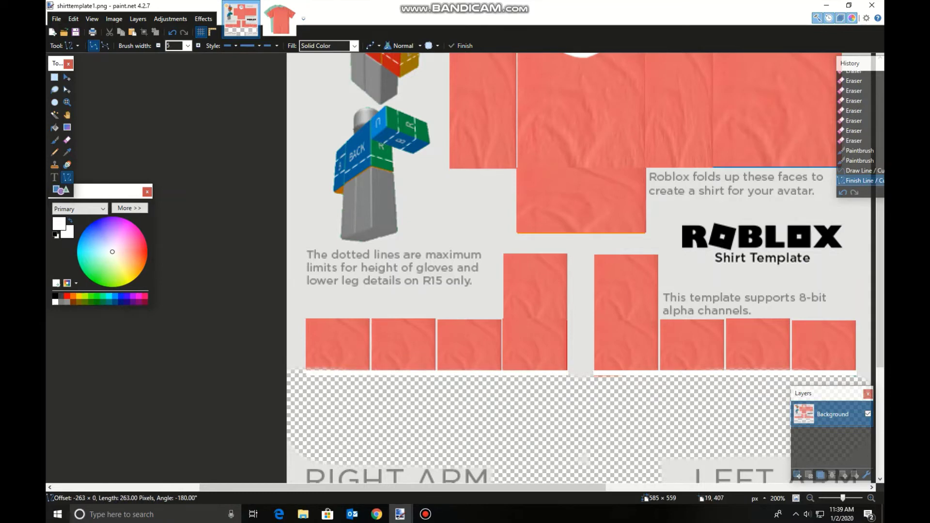
pyautogui.moveTo(307, 371); pyautogui.dragTo(306, 372)
pyautogui.scroll(-1, 545, 394)
pyautogui.click(549, 418)
pyautogui.scroll(1, 553, 422)
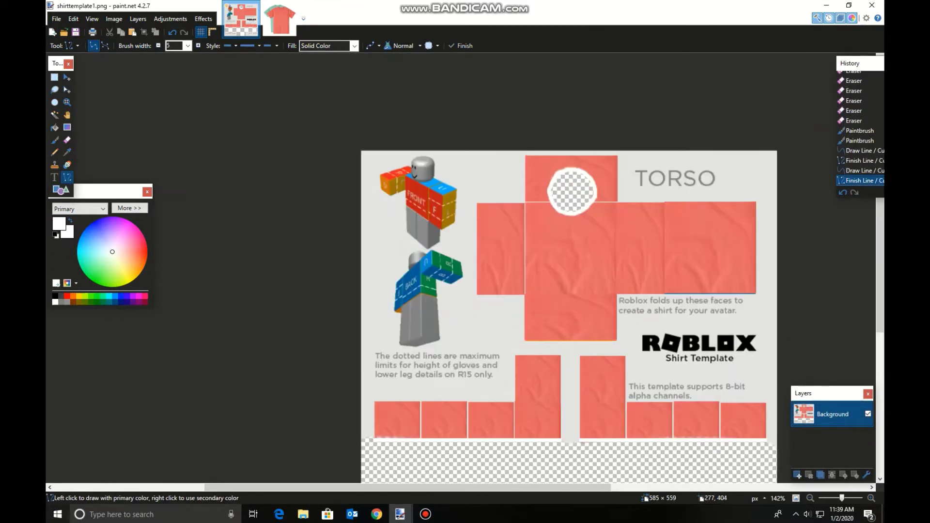
# Switch to Chrome and save the NASA Retro Vintage Space Shuttle T-shirt image from the image results into the Pictures folder
pyautogui.scroll(-1, 568, 315)
pyautogui.scroll(3, 569, 314)
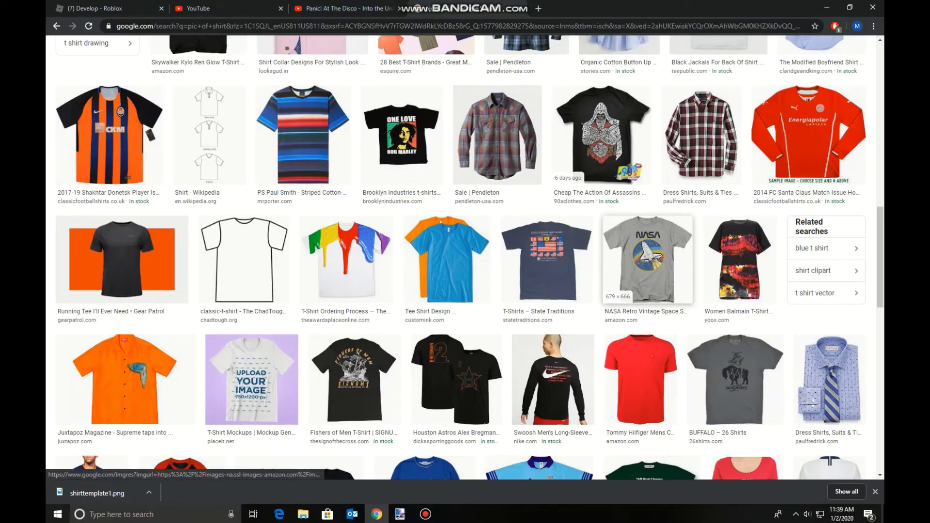
pyautogui.click(647, 257)
pyautogui.rightClick(692, 188)
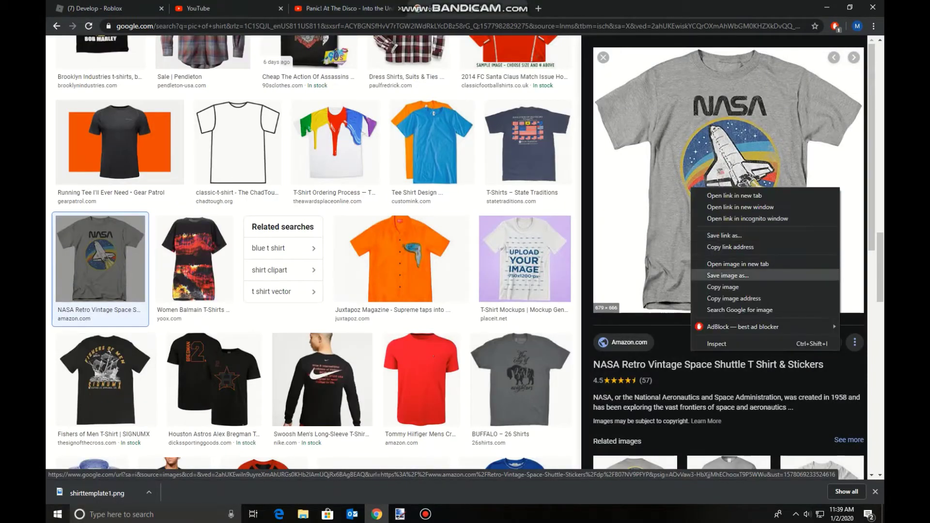
pyautogui.click(727, 275)
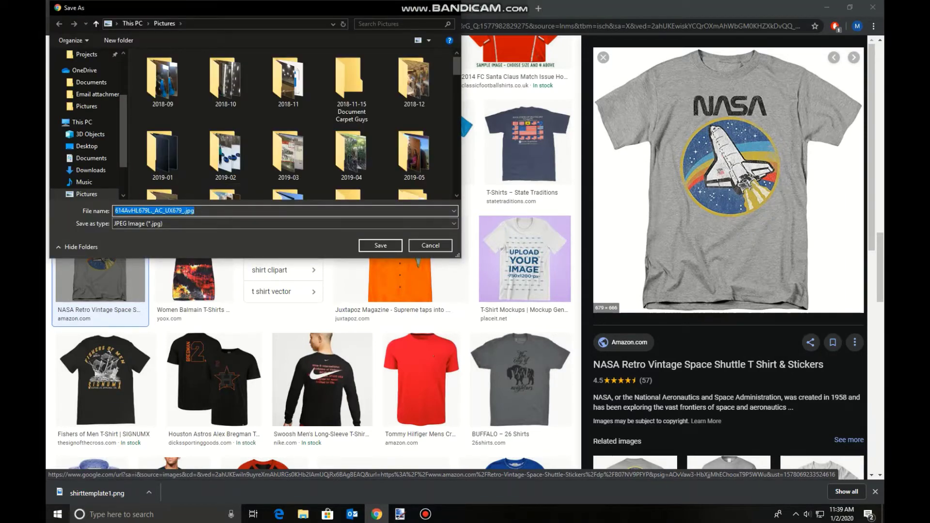
pyautogui.click(381, 246)
# Switch back to paint.net and open the saved NASA shirt image from the Pictures folder
pyautogui.moveTo(400, 514)
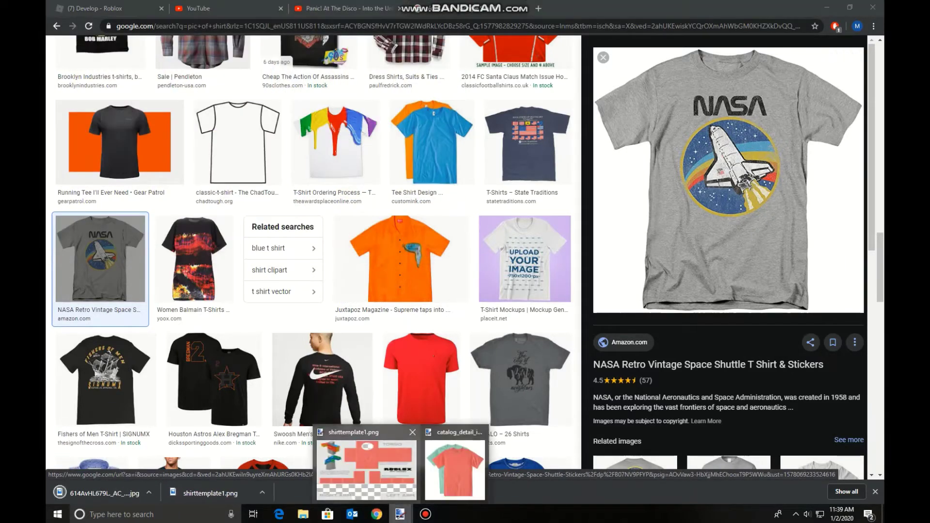
pyautogui.click(366, 465)
pyautogui.click(64, 32)
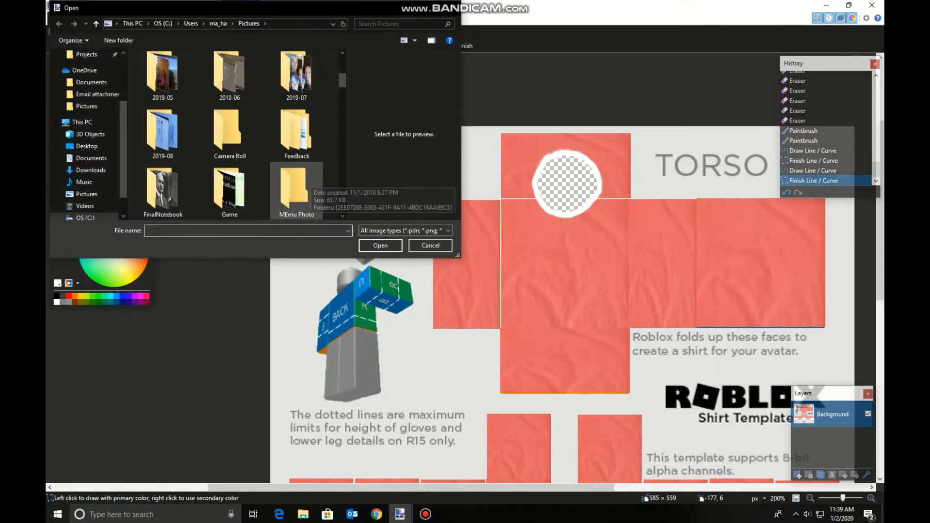
pyautogui.doubleClick(161, 73)
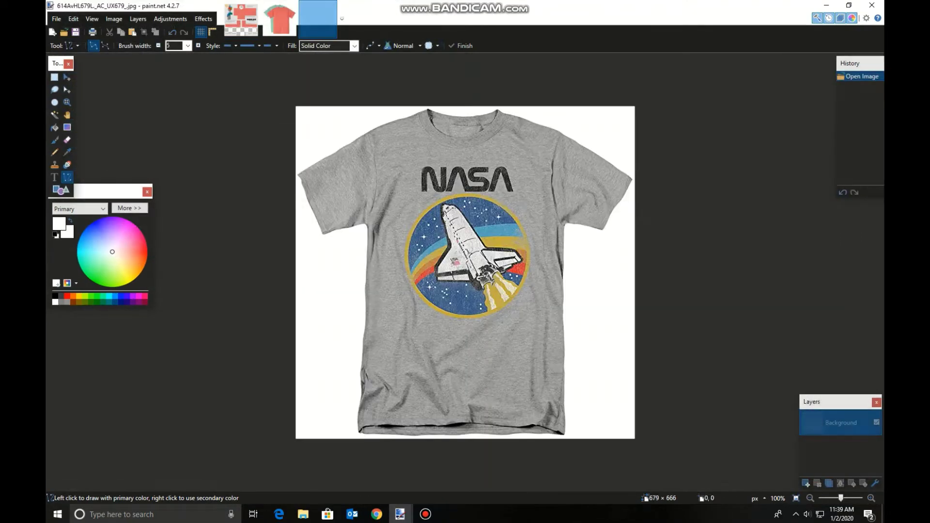
# Try to isolate the NASA lettering with the Magic Wand at 50% tolerance, and select the white background instead
pyautogui.scroll(4, 510, 244)
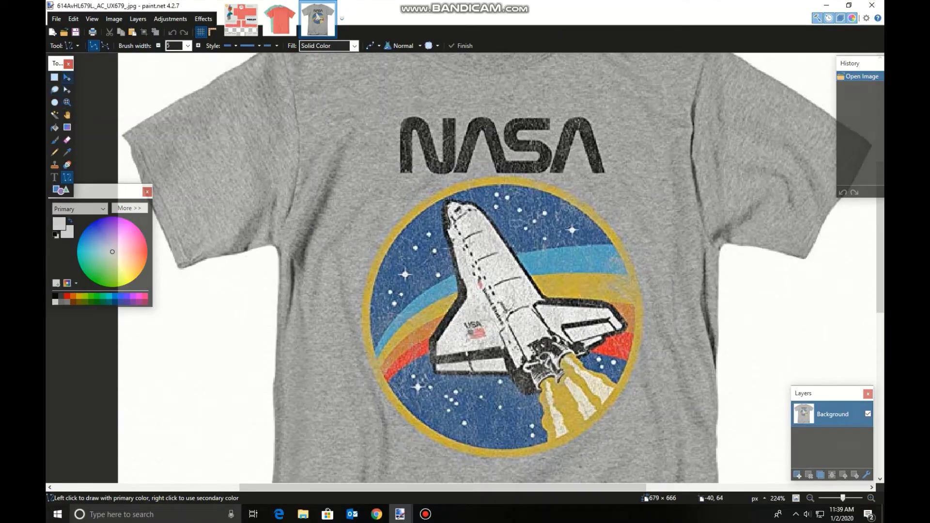
pyautogui.click(54, 115)
pyautogui.click(403, 166)
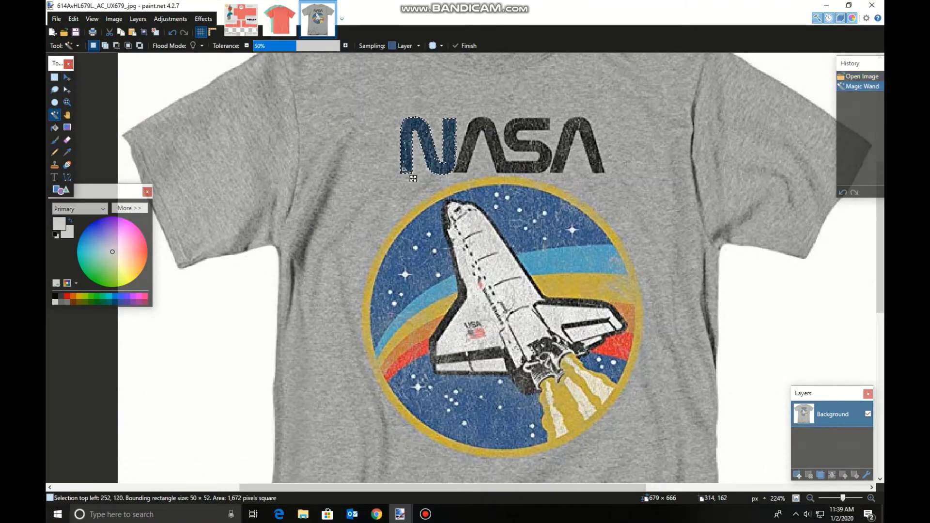
pyautogui.click(468, 154)
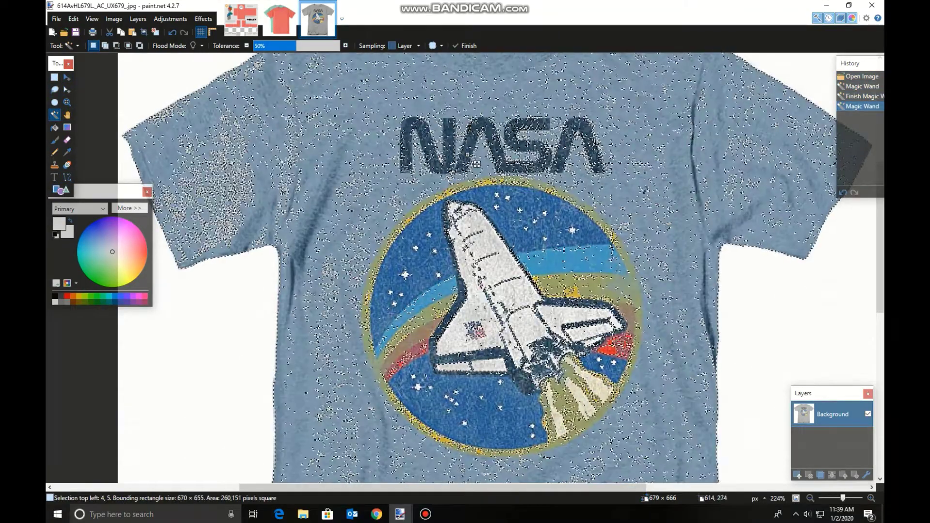
pyautogui.click(820, 315)
pyautogui.scroll(3, 819, 315)
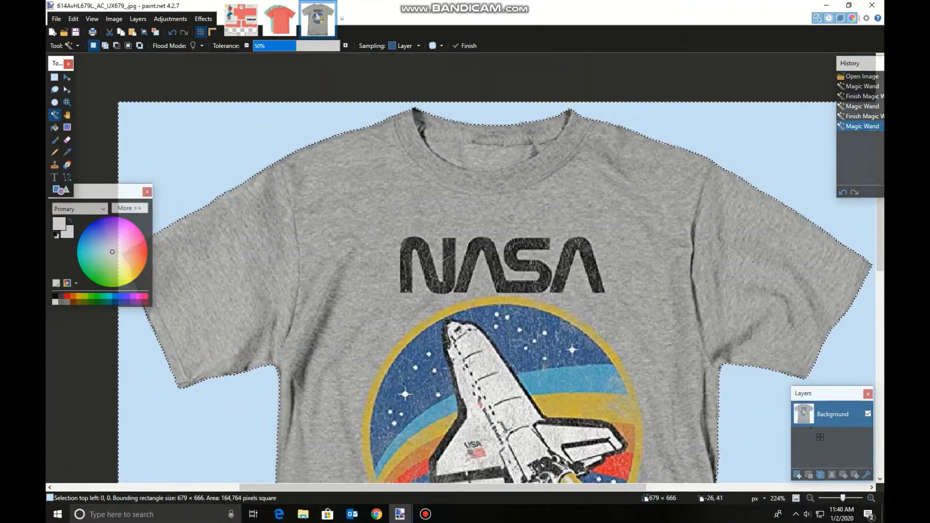
# Try the Magic Wand on the NASA lettering at 24% tolerance, and at 38% on the lettering and the white background
pyautogui.moveTo(296, 45); pyautogui.dragTo(274, 45)
pyautogui.click(422, 257)
pyautogui.click(452, 256)
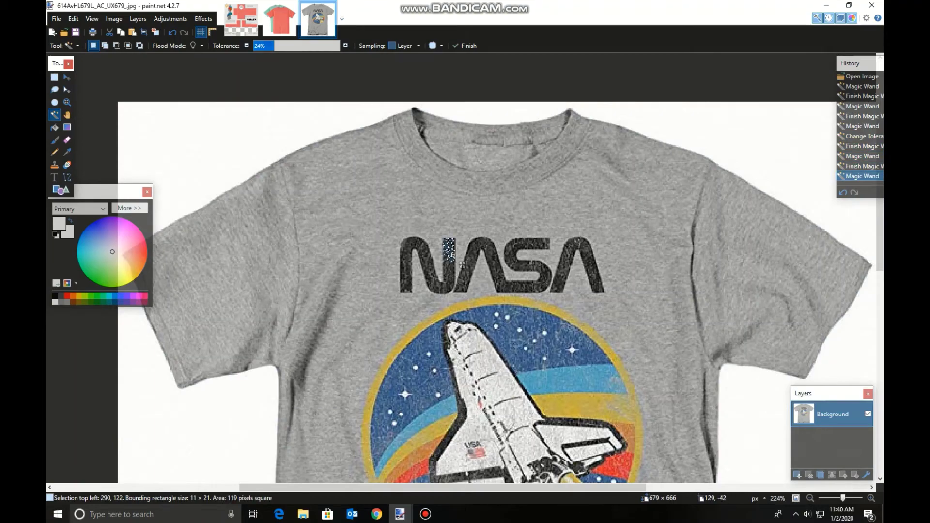
pyautogui.click(462, 265)
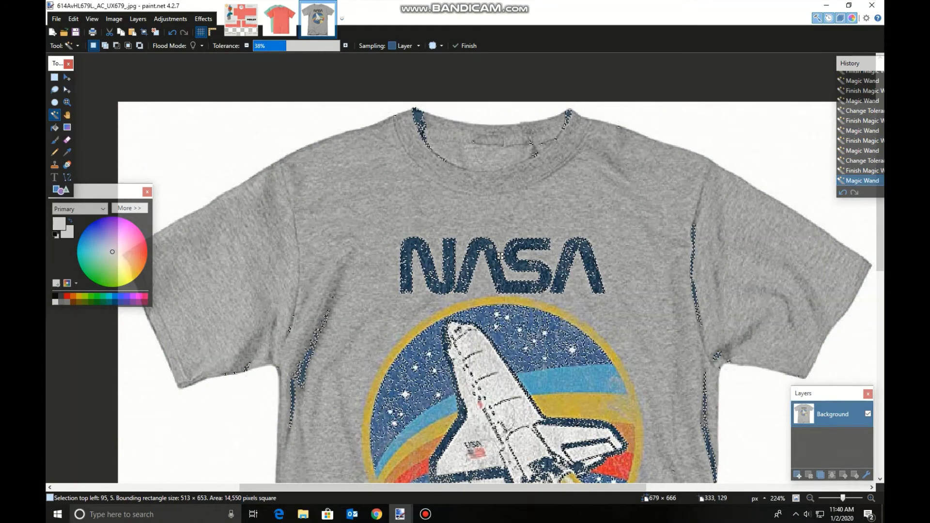
pyautogui.scroll(-3, 462, 264)
pyautogui.scroll(3, 484, 266)
pyautogui.click(841, 333)
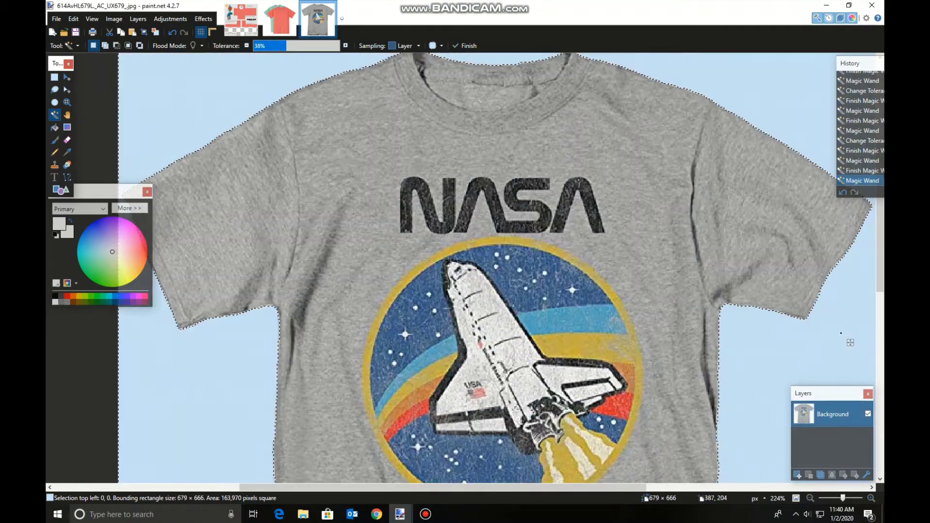
# Select the gray shirt fabric around the NASA graphic with the Magic Wand and delete it
pyautogui.scroll(1, 850, 343)
pyautogui.hscroll(-4, 850, 342)
pyautogui.hscroll(1, 850, 342)
pyautogui.scroll(-1, 850, 342)
pyautogui.scroll(1, 850, 342)
pyautogui.hscroll(3, 513, 291)
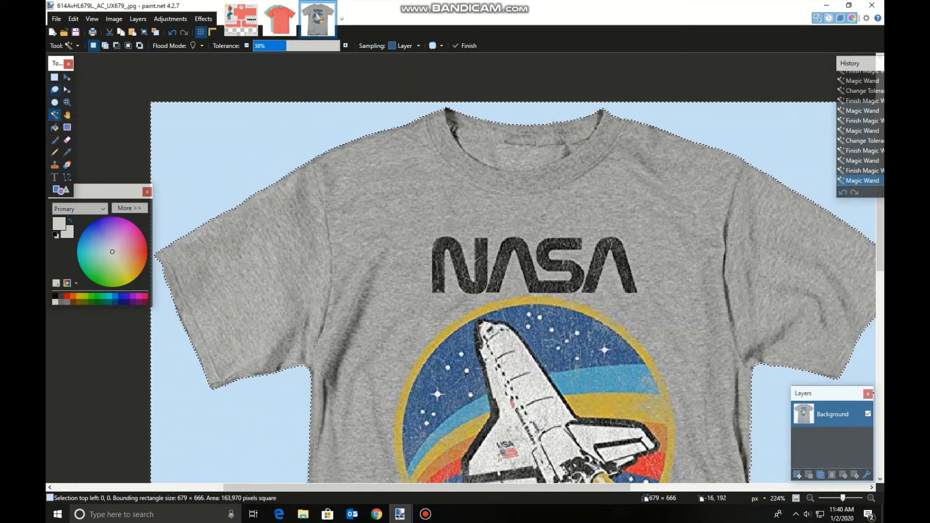
pyautogui.scroll(-3, 513, 266)
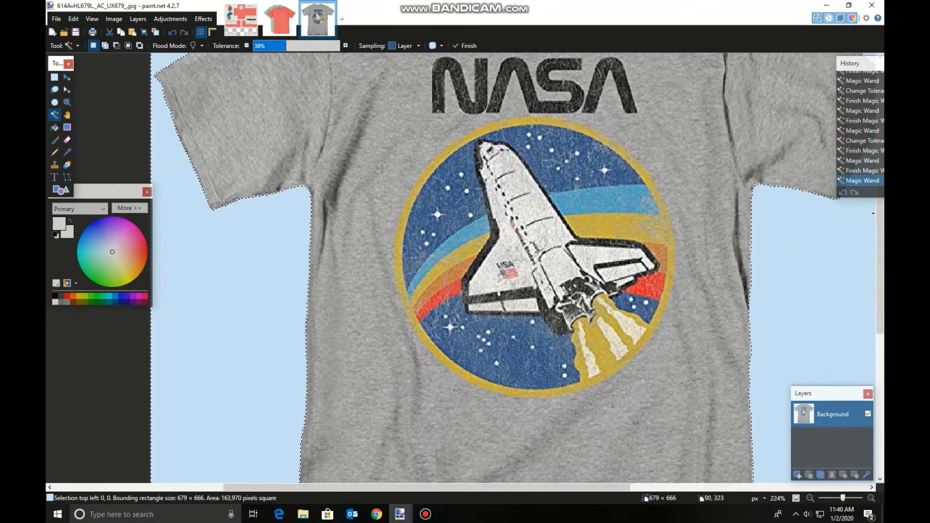
pyautogui.click(669, 320)
pyautogui.scroll(2, 670, 321)
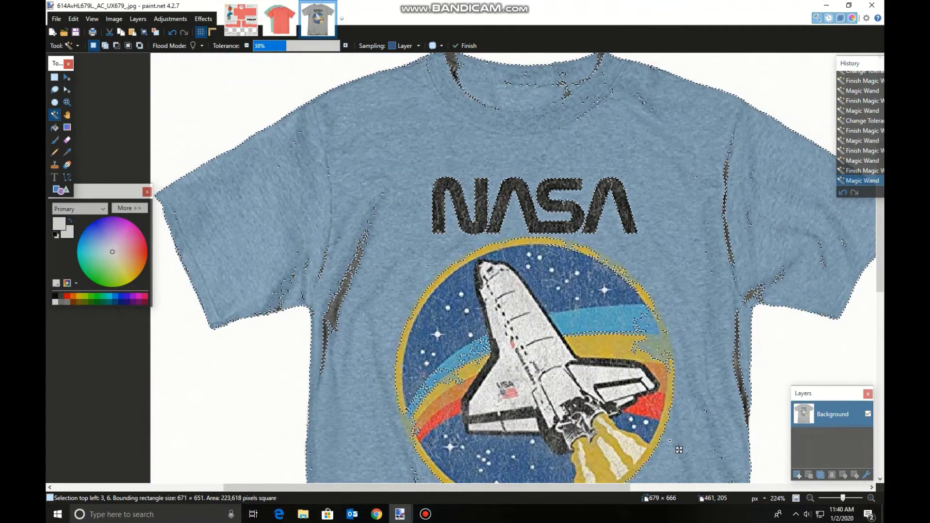
pyautogui.click(67, 176)
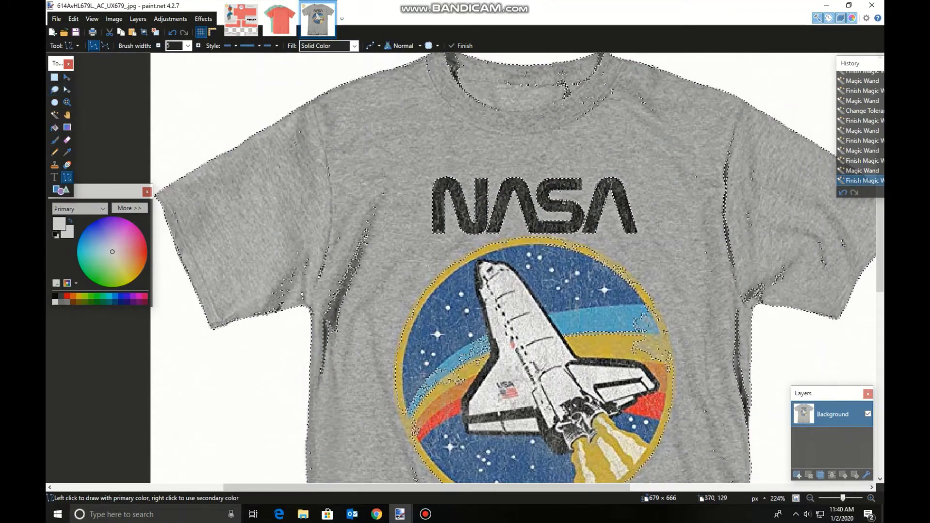
pyautogui.press('Delete')
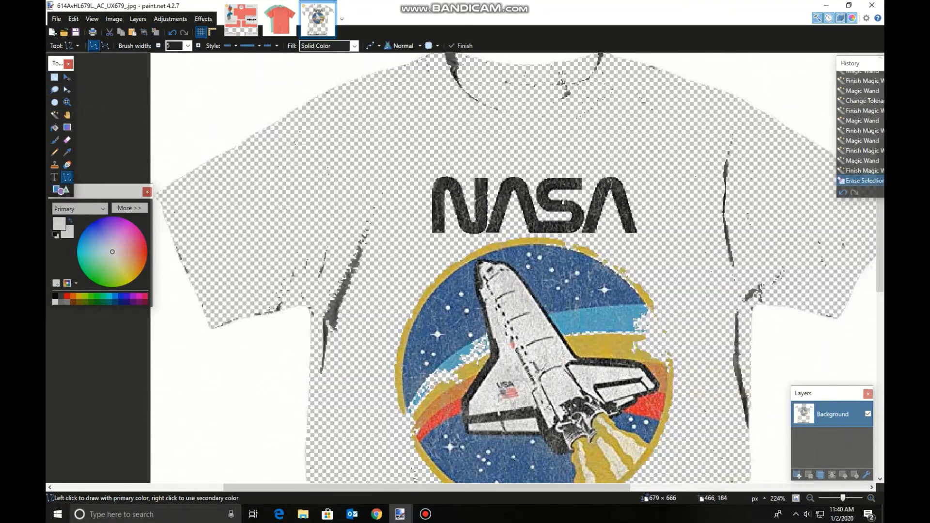
# Select the NASA lettering and the round shuttle logo with a rectangle of about 284 by 338 pixels, and copy the selection
pyautogui.scroll(-2, 513, 266)
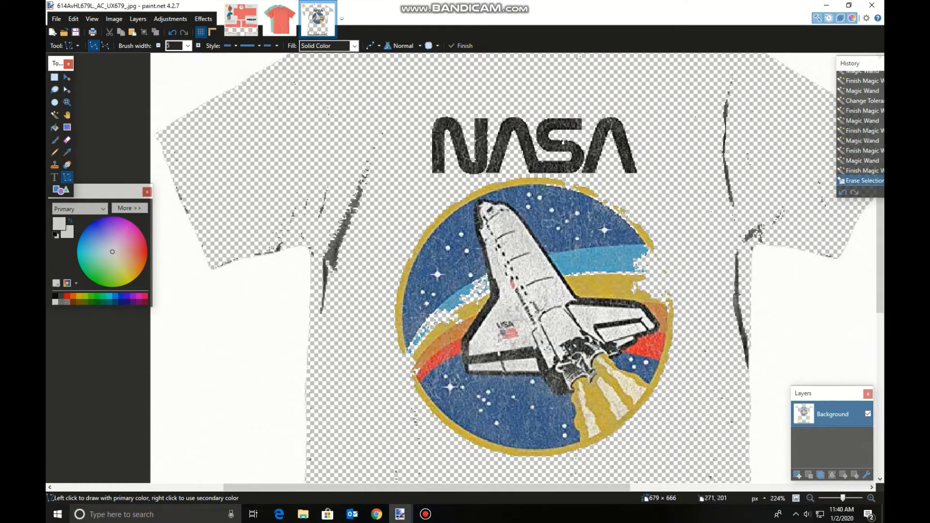
pyautogui.hscroll(-2, 514, 266)
pyautogui.scroll(3, 514, 267)
pyautogui.scroll(-2, 513, 266)
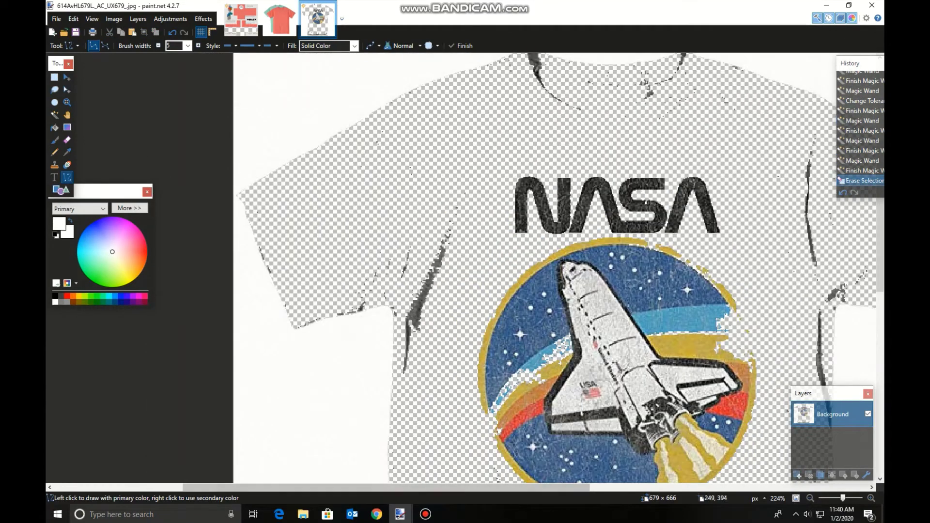
pyautogui.hscroll(3, 528, 271)
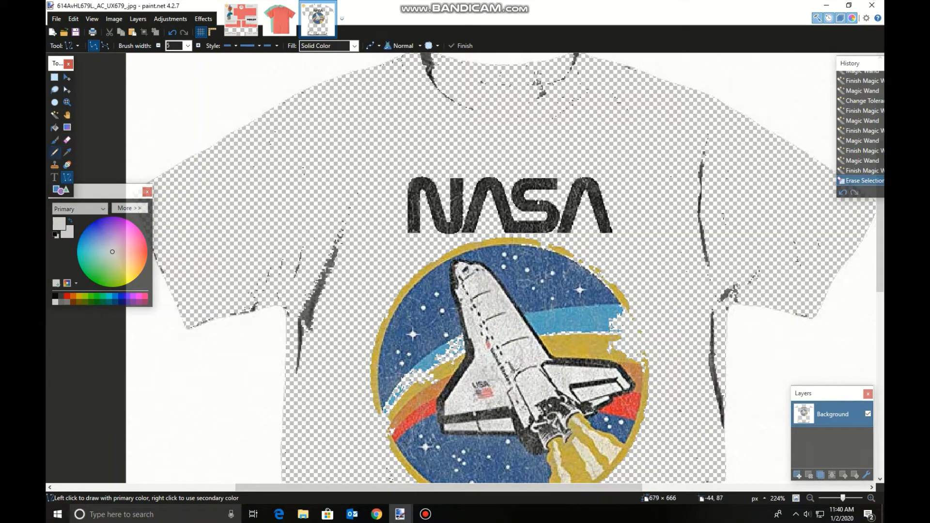
pyautogui.press('s')
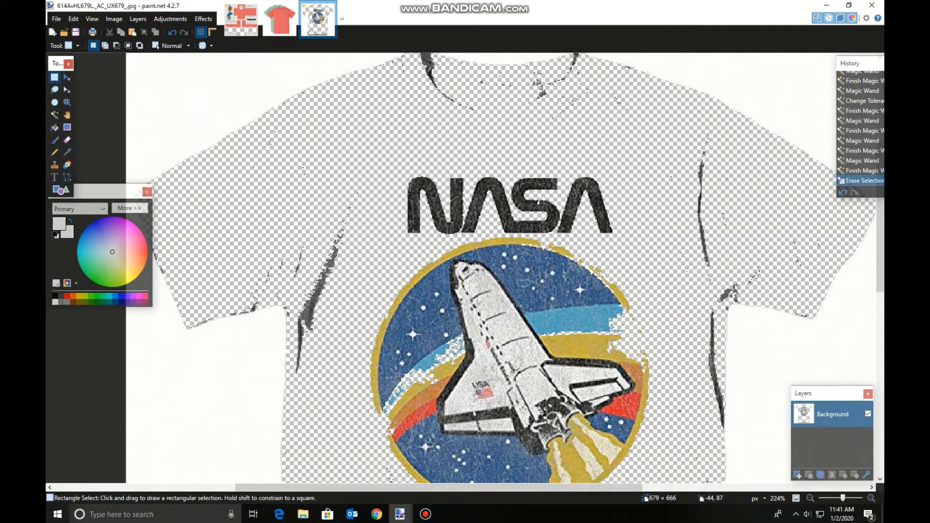
pyautogui.moveTo(415, 170)
pyautogui.mouseDown()
pyautogui.moveTo(541, 324)
pyautogui.moveTo(603, 295)
pyautogui.mouseUp()
pyautogui.scroll(-3, 540, 321)
pyautogui.scroll(-3, 674, 318)
pyautogui.moveTo(469, 102); pyautogui.dragTo(671, 342)
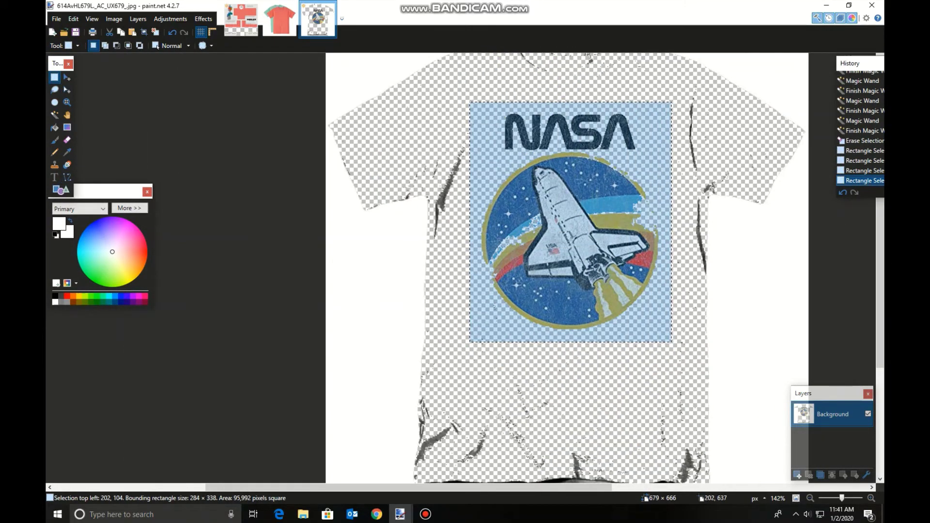
pyautogui.hotkey('ctrl', 'c')
# Try pasting the copied NASA graphic into shirttemplate1.png and moving it over the torso, and undo the moves and the paste
pyautogui.moveTo(400, 514)
pyautogui.click(310, 466)
pyautogui.hotkey('ctrl', 'v')
pyautogui.scroll(-3, 770, 380)
pyautogui.scroll(3, 770, 380)
pyautogui.moveTo(711, 307); pyautogui.dragTo(561, 305)
pyautogui.click(172, 32)
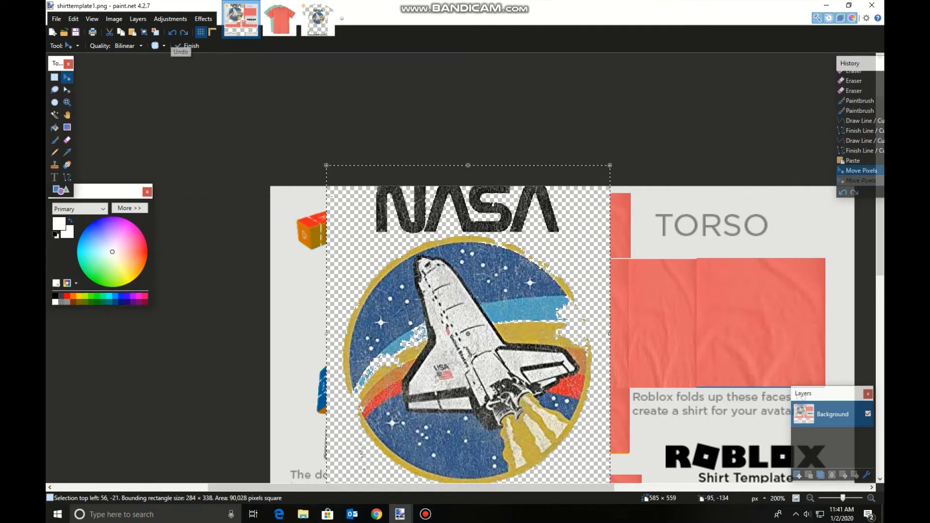
pyautogui.click(173, 33)
pyautogui.click(172, 32)
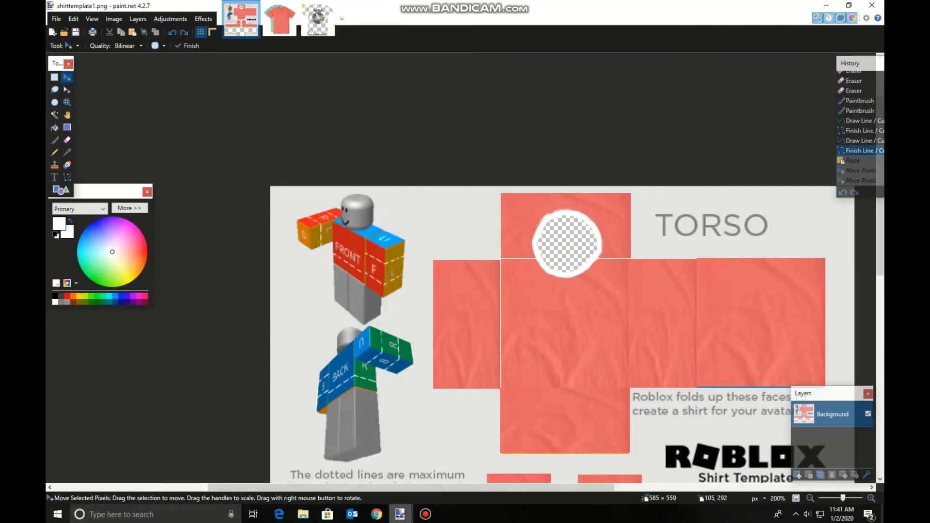
# In the NASA shirt image, try the Magic Wand at 78% tolerance on the shuttle logo, lettering and white background, and clear the selection
pyautogui.moveTo(400, 513)
pyautogui.click(482, 472)
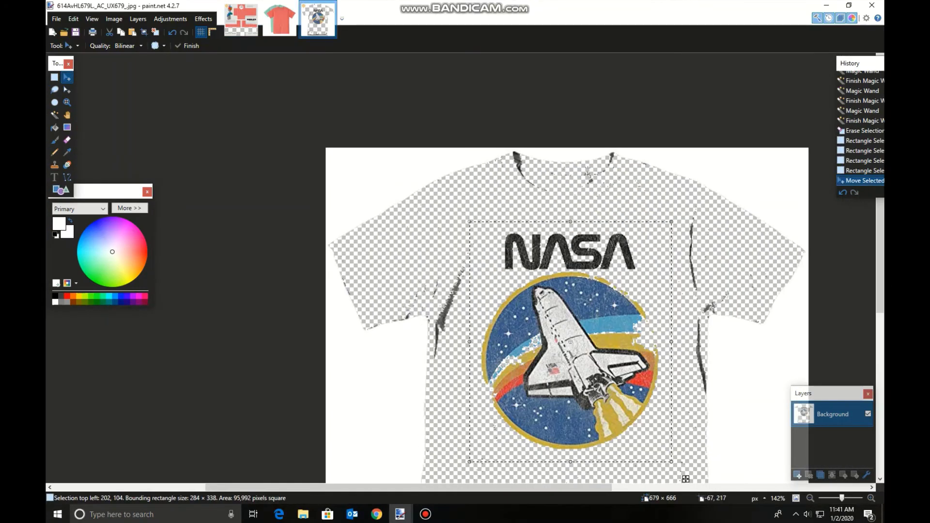
pyautogui.click(55, 114)
pyautogui.click(590, 330)
pyautogui.scroll(-2, 733, 346)
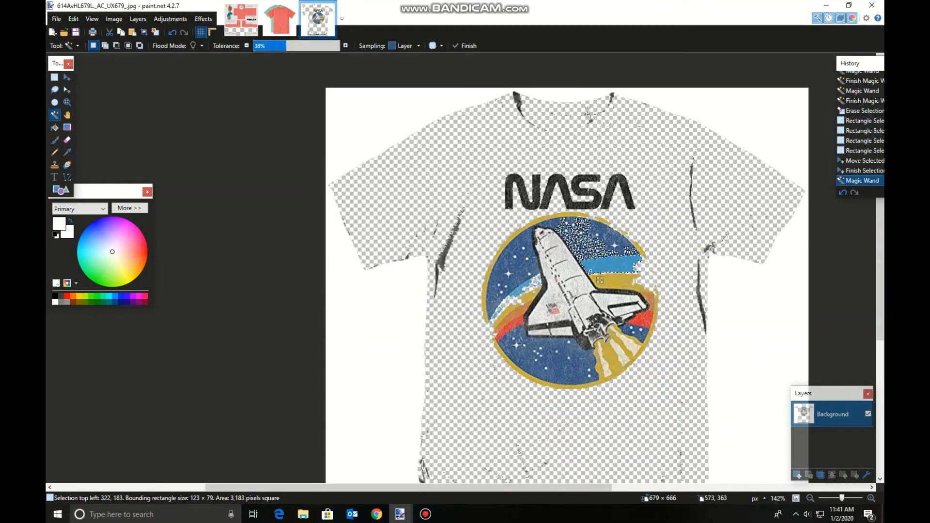
pyautogui.moveTo(286, 46); pyautogui.dragTo(321, 45)
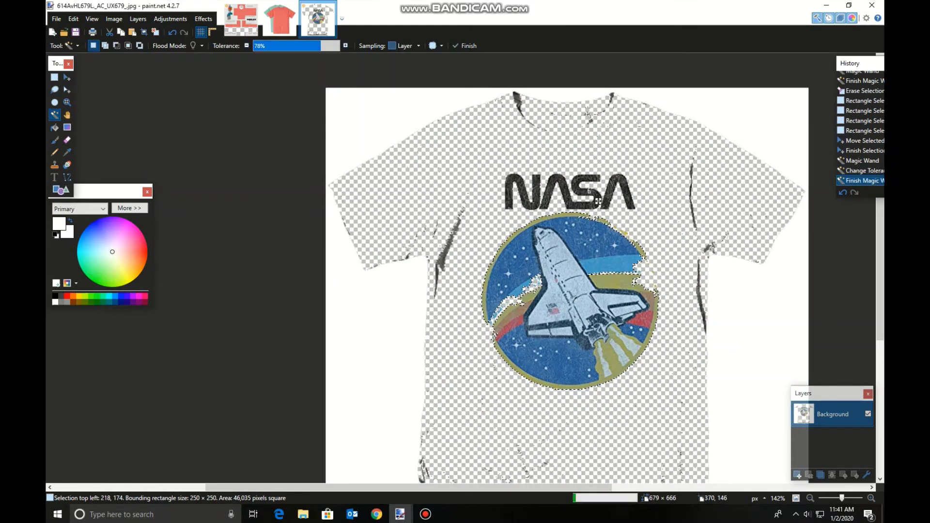
pyautogui.click(599, 280)
pyautogui.click(752, 376)
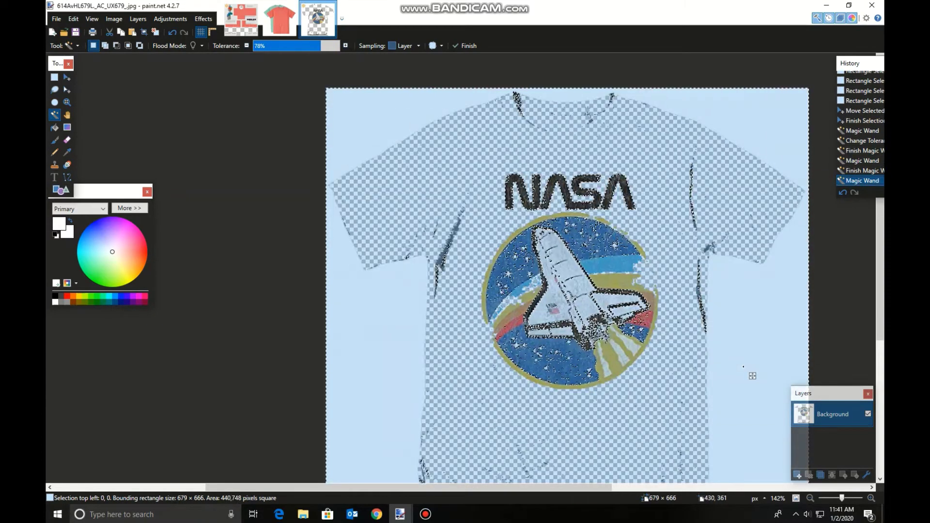
pyautogui.click(637, 371)
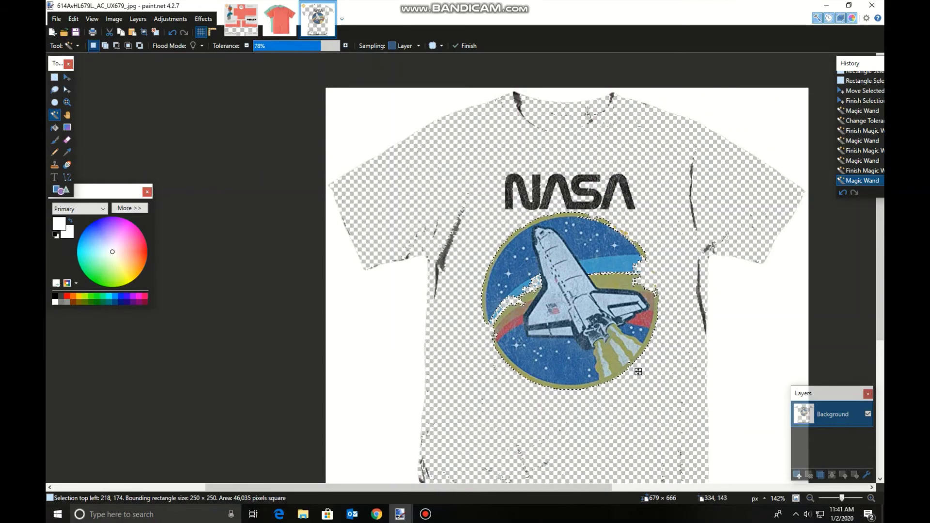
pyautogui.click(572, 198)
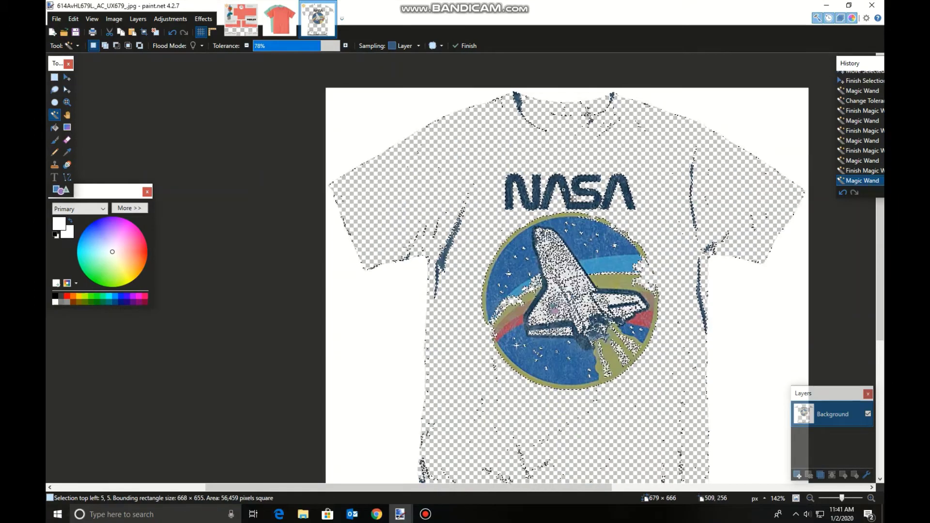
pyautogui.click(185, 107)
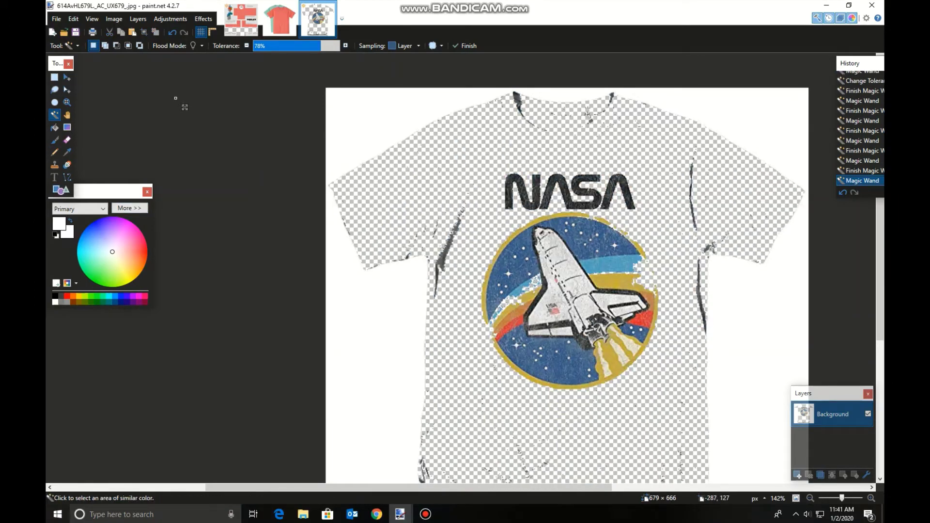
# Erase the leftover shirt fabric marks and nearby white background around the NASA graphic with a brush width of 70
pyautogui.press('e')
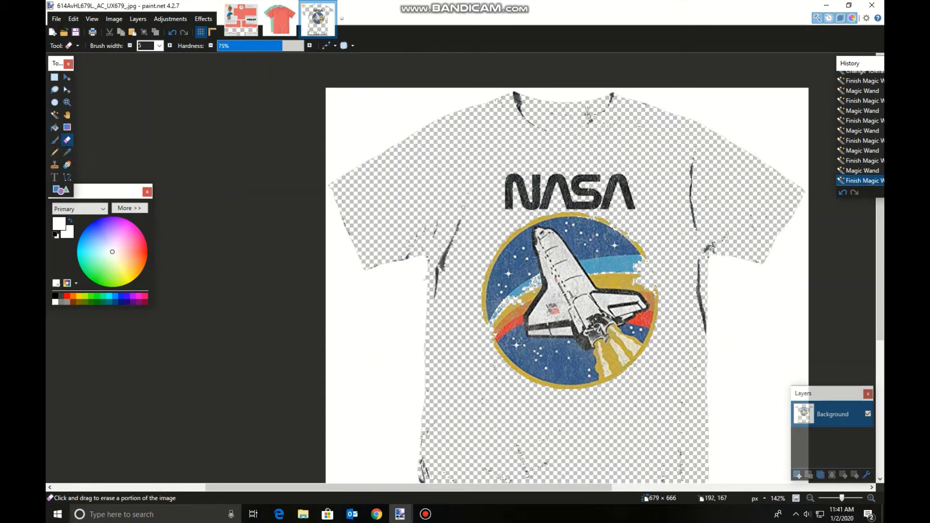
pyautogui.moveTo(437, 266); pyautogui.dragTo(447, 249)
pyautogui.click(159, 46)
pyautogui.click(153, 197)
pyautogui.moveTo(421, 321)
pyautogui.mouseDown()
pyautogui.moveTo(383, 203)
pyautogui.moveTo(354, 182)
pyautogui.moveTo(511, 111)
pyautogui.moveTo(608, 110)
pyautogui.moveTo(715, 155)
pyautogui.moveTo(690, 208)
pyautogui.moveTo(705, 357)
pyautogui.moveTo(743, 282)
pyautogui.moveTo(713, 192)
pyautogui.moveTo(753, 271)
pyautogui.mouseUp()
pyautogui.scroll(-3, 623, 370)
pyautogui.moveTo(623, 370)
pyautogui.mouseDown()
pyautogui.moveTo(426, 310)
pyautogui.moveTo(358, 271)
pyautogui.moveTo(674, 246)
pyautogui.mouseUp()
pyautogui.scroll(4, 664, 245)
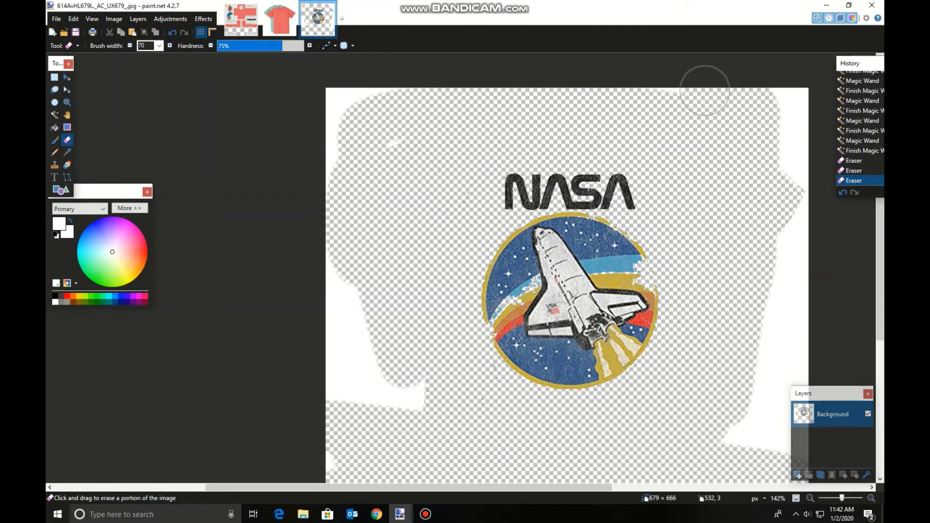
# Erase the remaining white areas along the outer edges of the NASA image
pyautogui.scroll(-3, 371, 407)
pyautogui.moveTo(808, 374)
pyautogui.mouseDown()
pyautogui.moveTo(779, 284)
pyautogui.moveTo(762, 355)
pyautogui.moveTo(713, 370)
pyautogui.mouseUp()
pyautogui.moveTo(814, 366)
pyautogui.mouseDown()
pyautogui.moveTo(774, 278)
pyautogui.moveTo(778, 211)
pyautogui.mouseUp()
pyautogui.scroll(2, 789, 280)
pyautogui.scroll(-1, 366, 397)
pyautogui.moveTo(366, 397)
pyautogui.mouseDown()
pyautogui.moveTo(311, 241)
pyautogui.moveTo(344, 106)
pyautogui.mouseUp()
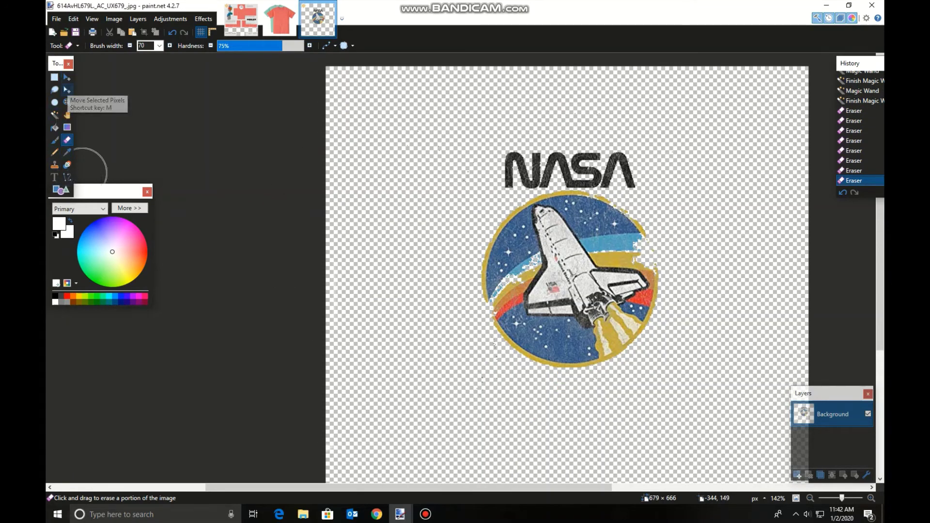
# Select the NASA lettering and the shuttle logo together with the Magic Wand at 64% tolerance
pyautogui.click(54, 115)
pyautogui.click(625, 181)
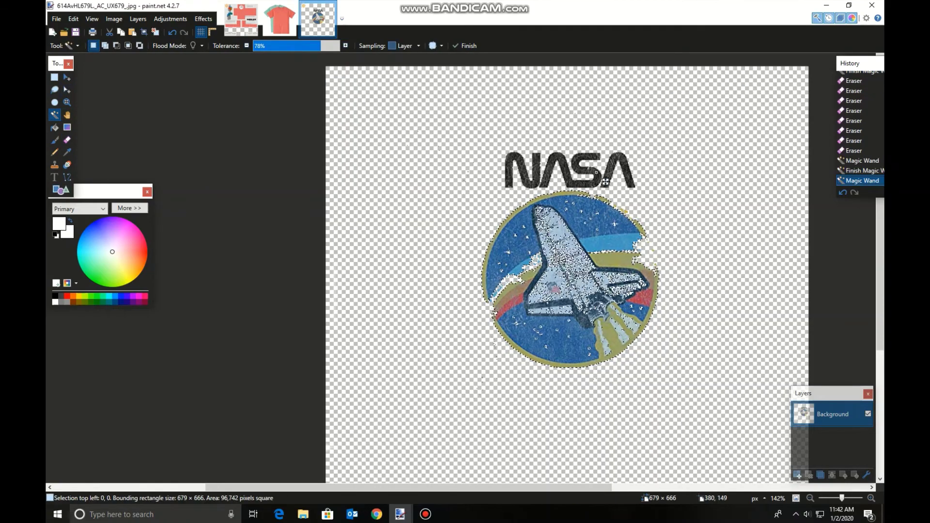
pyautogui.click(605, 182)
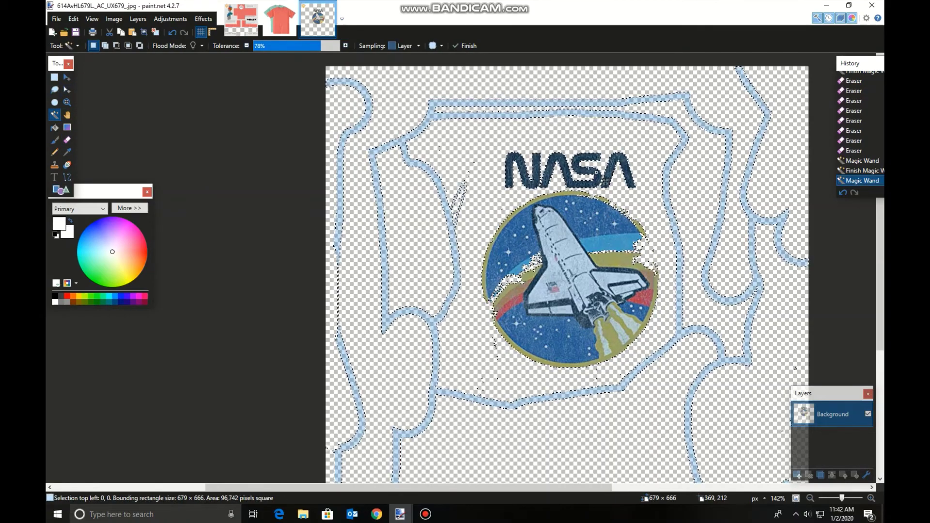
pyautogui.moveTo(275, 45); pyautogui.dragTo(311, 45)
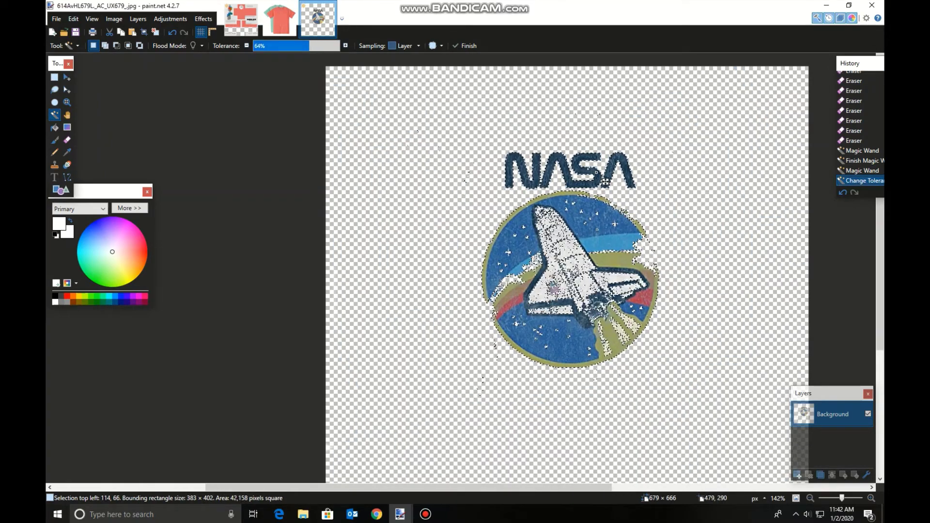
# Copy the selected NASA graphic into shirttemplate1.png, shrink it to about 74 by 81 pixels, and place it on the torso front below the neckline
pyautogui.moveTo(400, 514)
pyautogui.click(313, 465)
pyautogui.hotkey('ctrl', 'v')
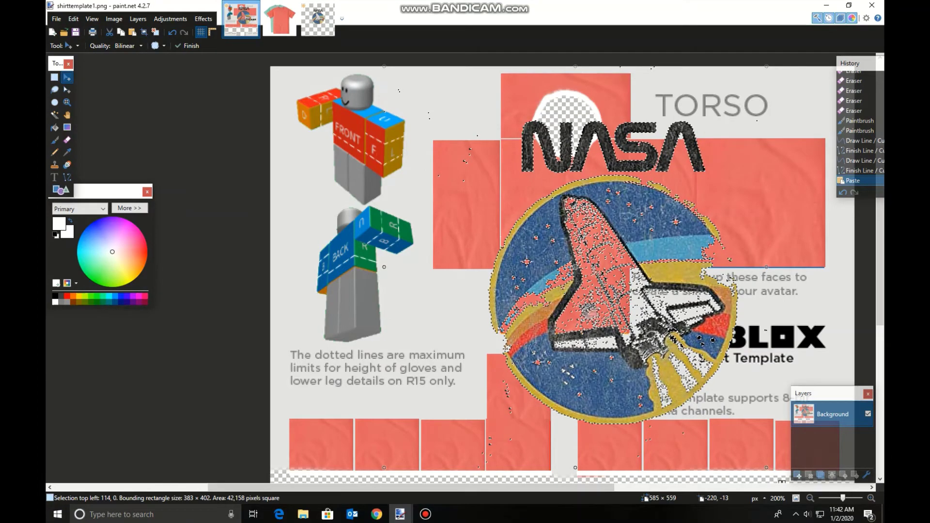
pyautogui.scroll(-2, 666, 269)
pyautogui.scroll(-1, 753, 426)
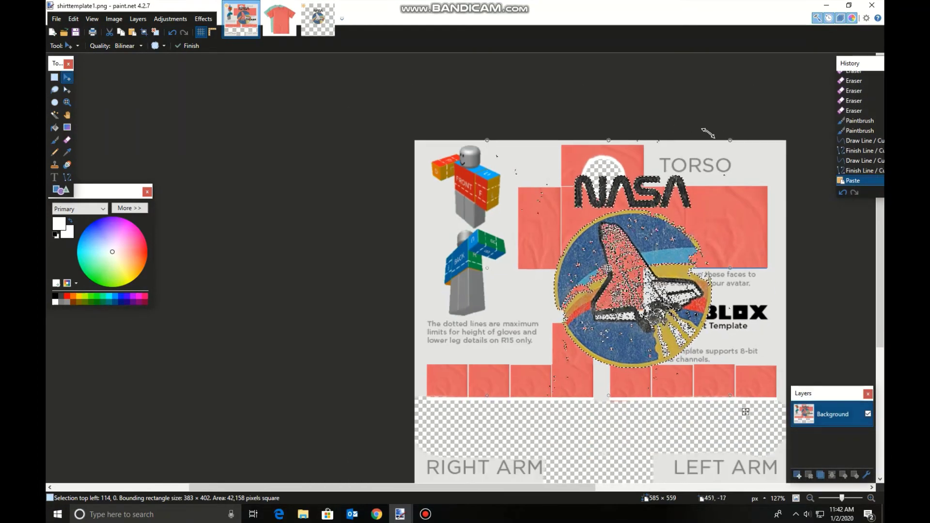
pyautogui.moveTo(744, 411); pyautogui.dragTo(655, 410)
pyautogui.moveTo(554, 414); pyautogui.dragTo(568, 412)
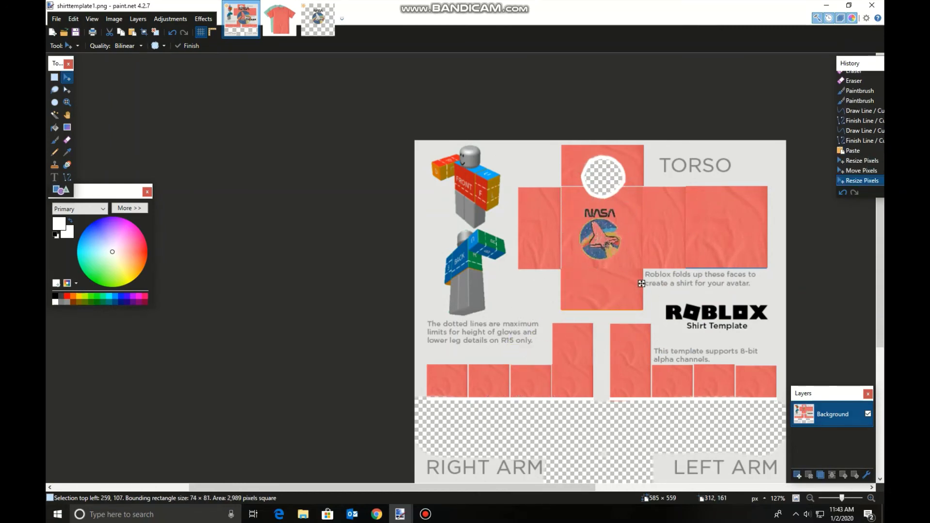
pyautogui.moveTo(643, 280); pyautogui.dragTo(643, 280)
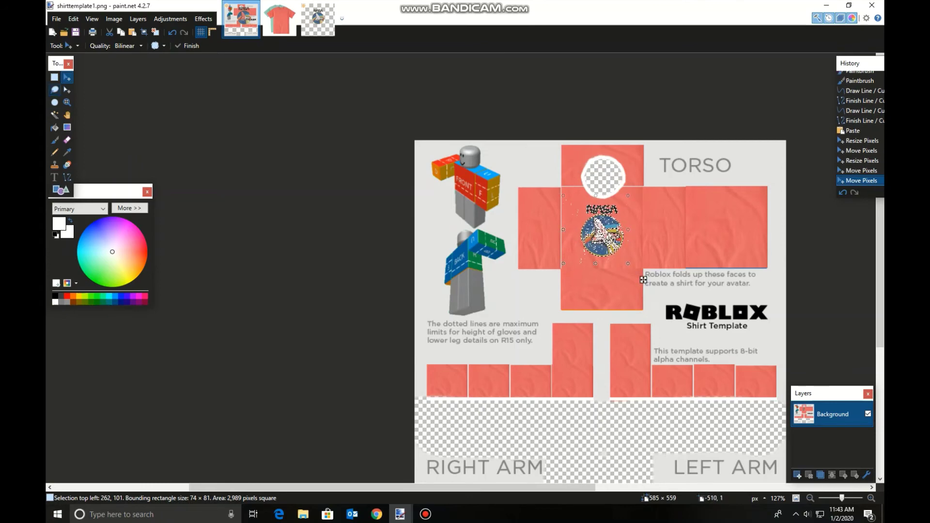
# Clear the selection around the placed NASA graphic and check its look on the torso front up close
pyautogui.press('b')
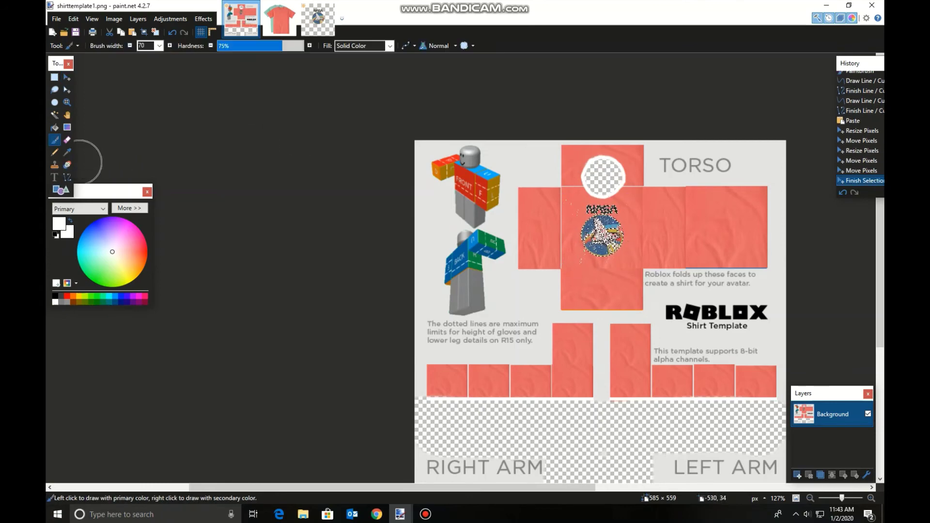
pyautogui.click(55, 115)
pyautogui.click(266, 180)
pyautogui.scroll(3, 548, 190)
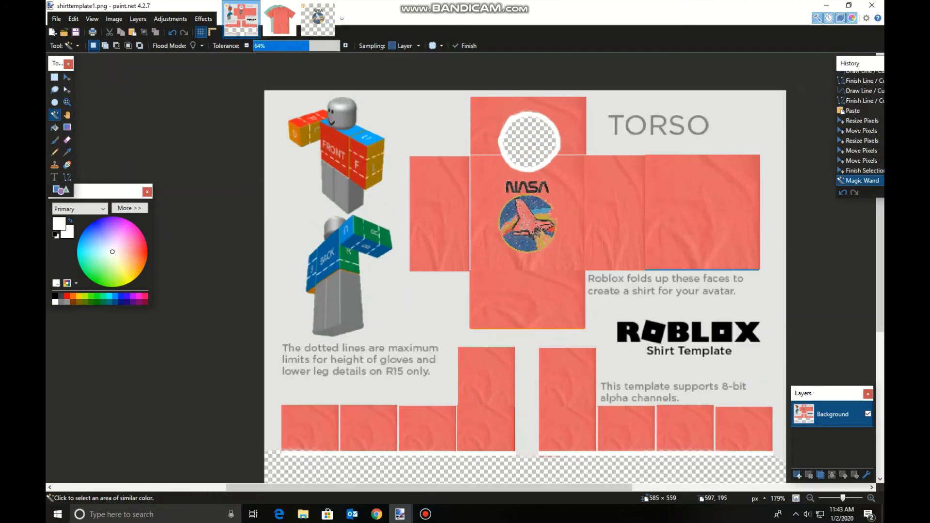
pyautogui.scroll(1, 548, 218)
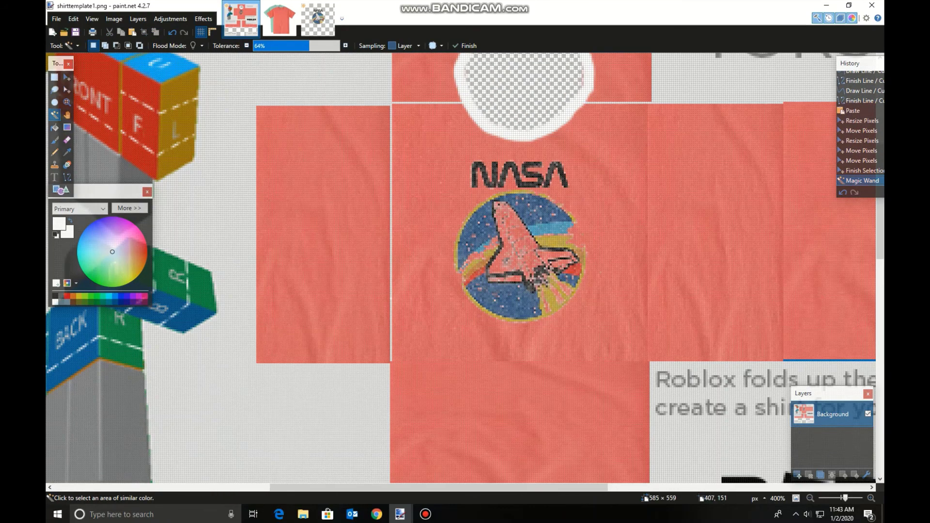
pyautogui.scroll(-5, 360, 187)
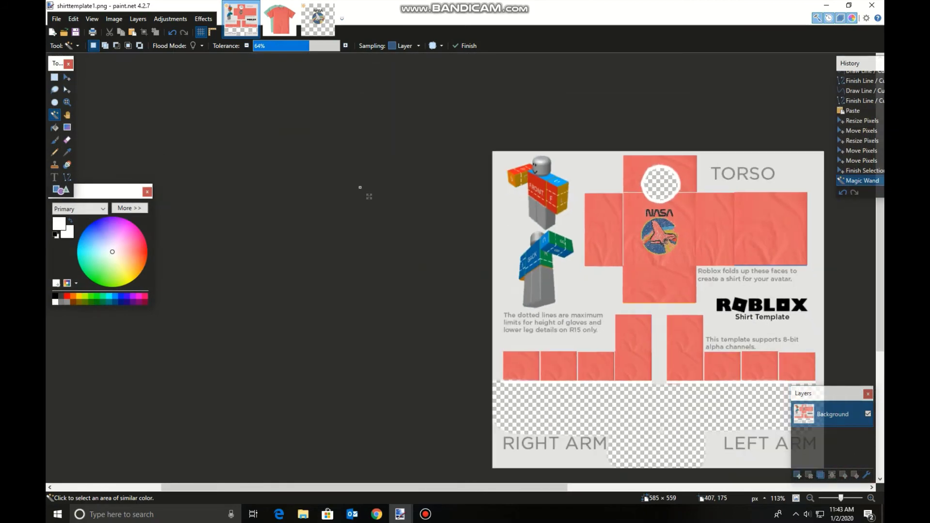
pyautogui.moveTo(412, 487); pyautogui.dragTo(463, 487)
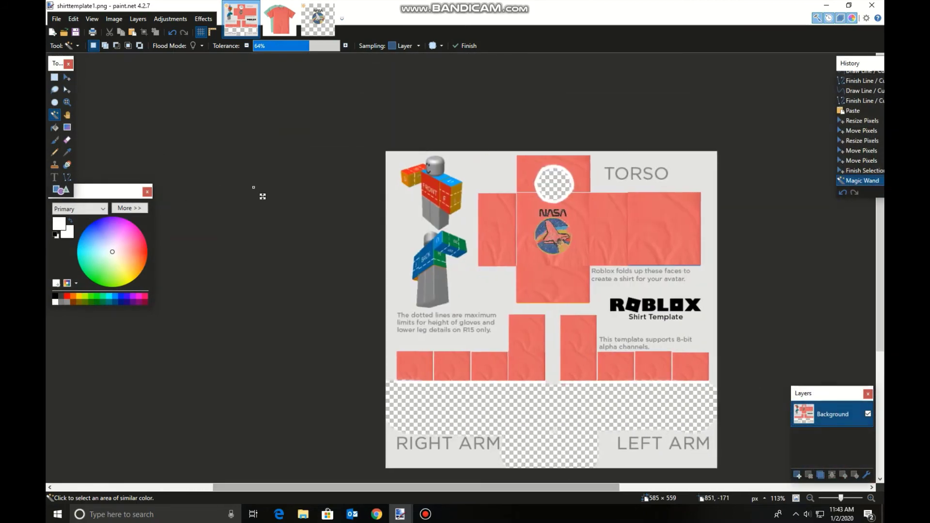
# Save shirttemplate1.png with Auto-detect bit depth and close the program, discarding the changes to the NASA image
pyautogui.click(75, 32)
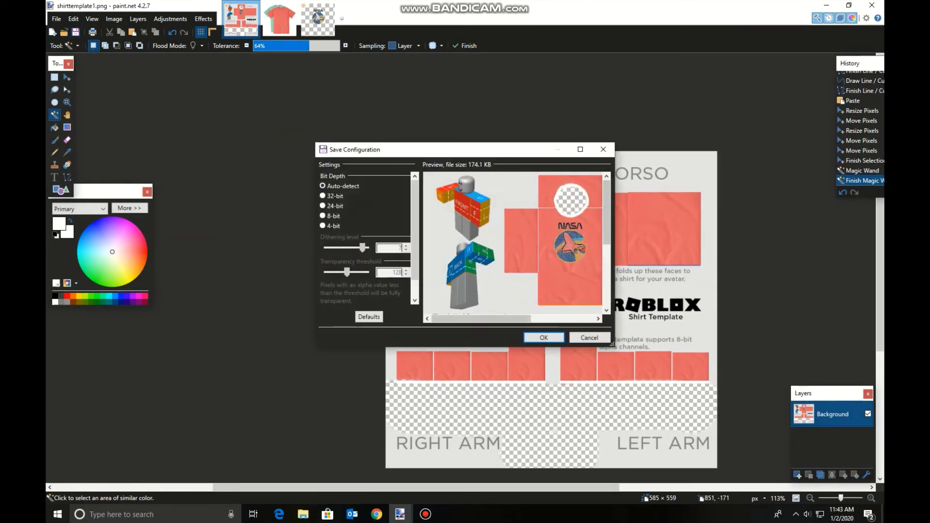
pyautogui.click(543, 337)
pyautogui.click(871, 6)
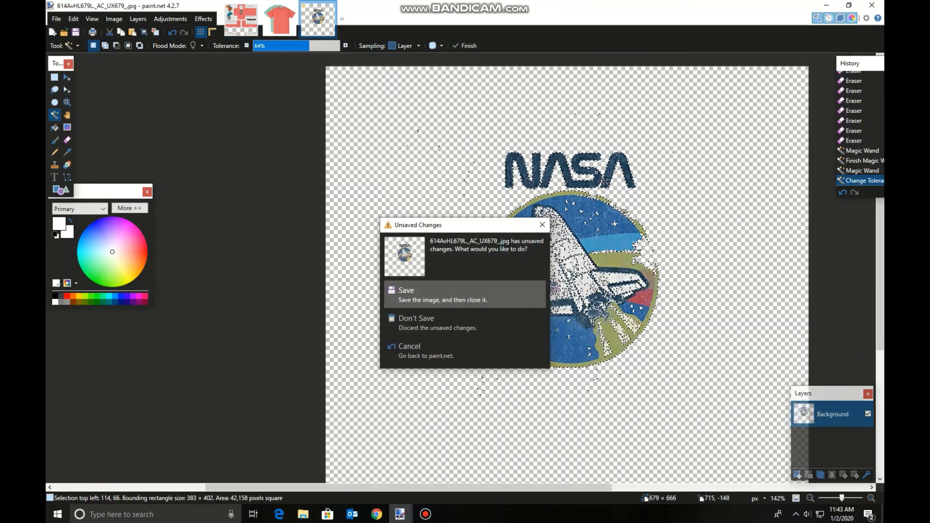
pyautogui.click(417, 321)
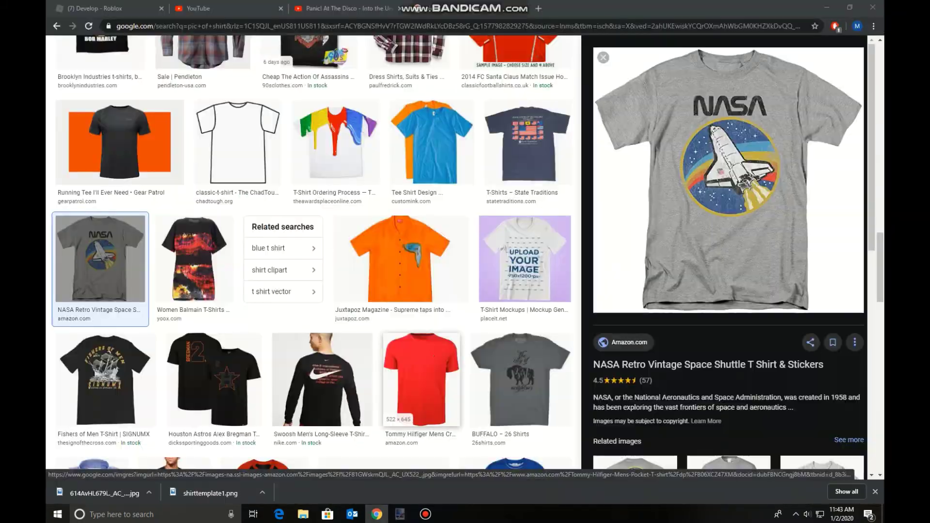
# On the Roblox Develop page in the browser, choose shirttemplate1.png as the shirt image, name it "Shirt", and upload it
pyautogui.scroll(10, 402, 261)
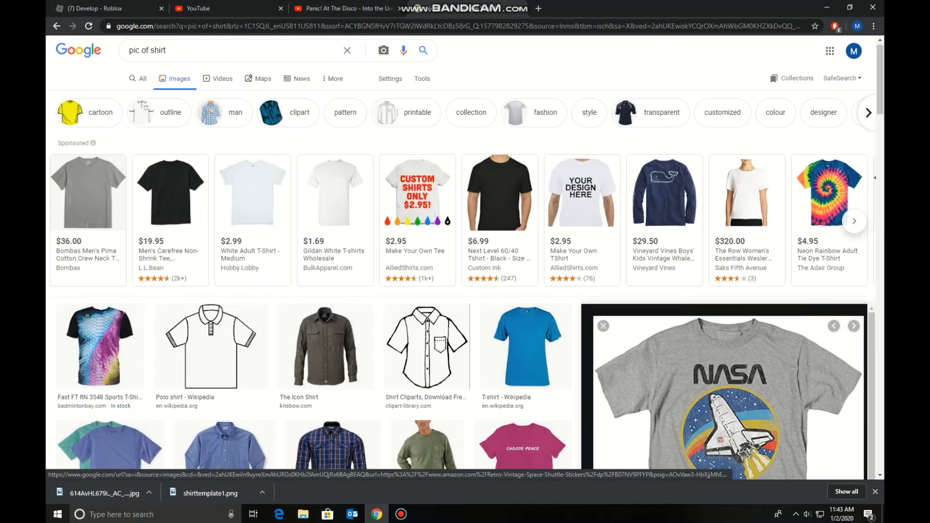
pyautogui.hotkey('ctrl', '1')
pyautogui.click(388, 205)
pyautogui.scroll(-10, 295, 182)
pyautogui.scroll(3, 296, 183)
pyautogui.moveTo(342, 99); pyautogui.dragTo(342, 203)
pyautogui.doubleClick(230, 186)
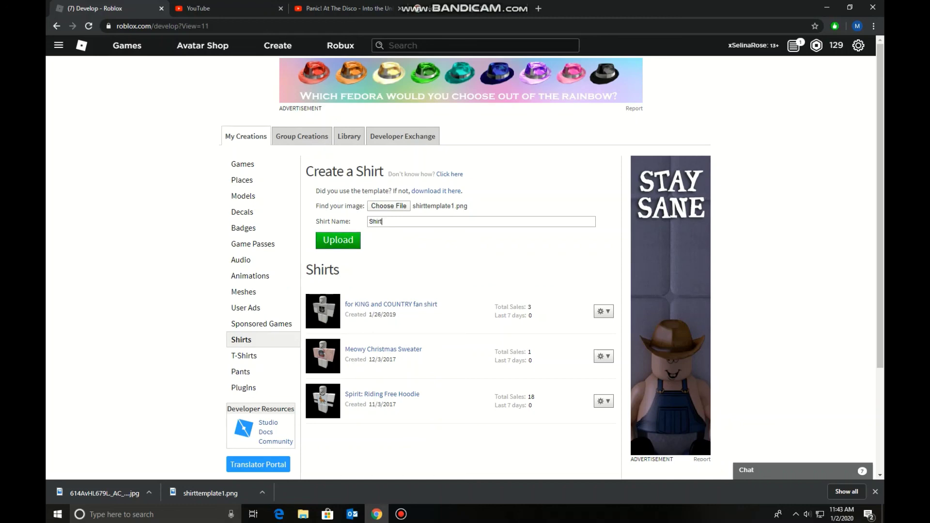
pyautogui.click(338, 239)
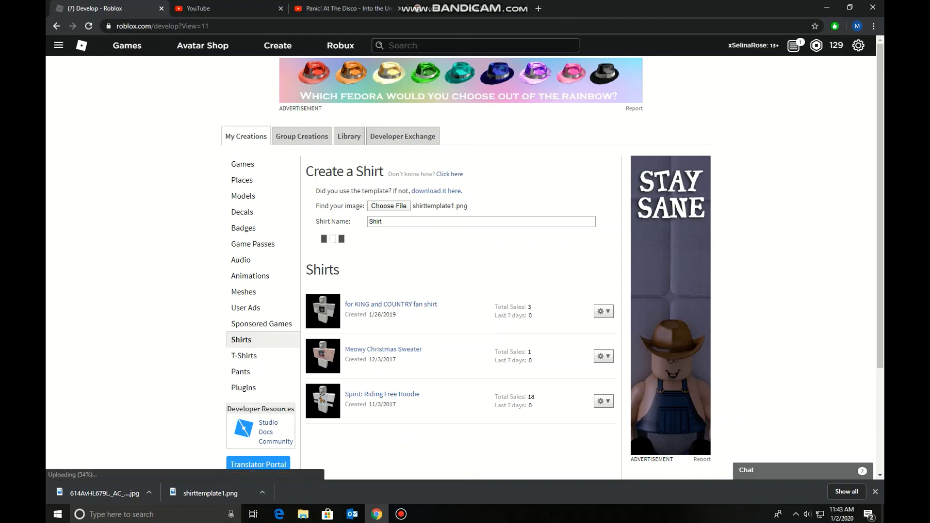